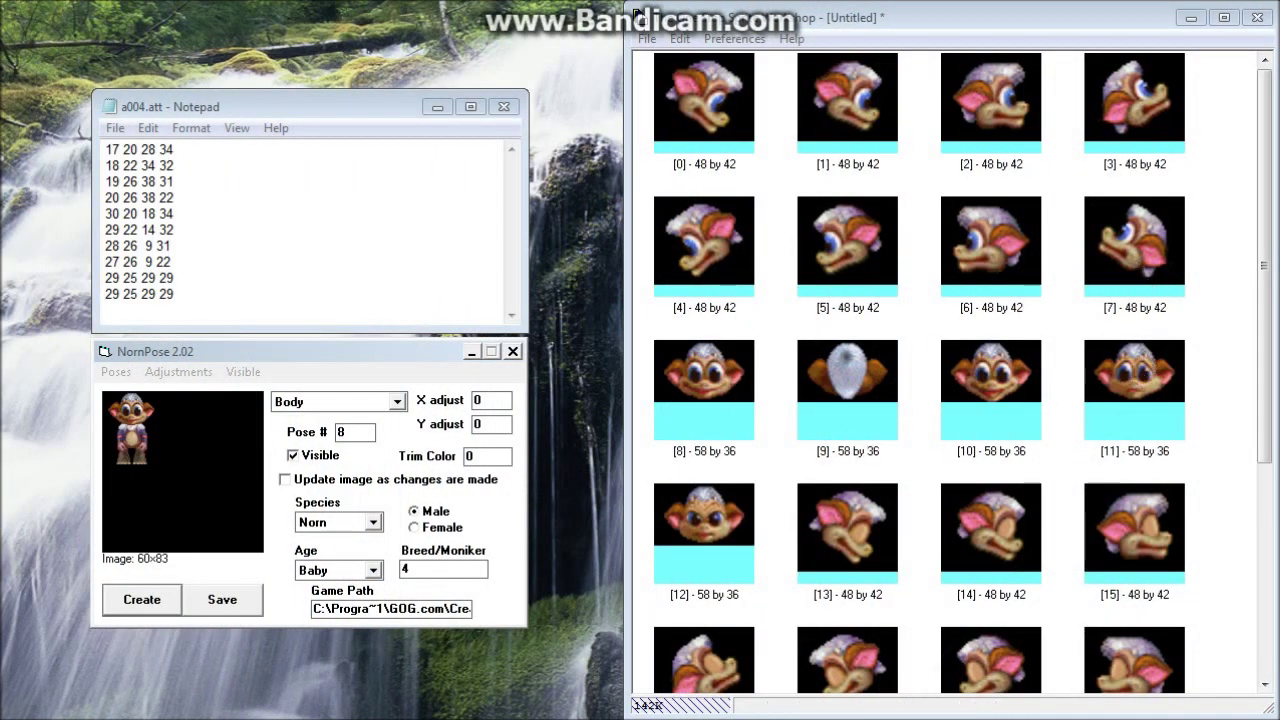
{"action": "left_click_drag", "start_coordinate": [1266, 220], "coordinate": [1265, 267]}
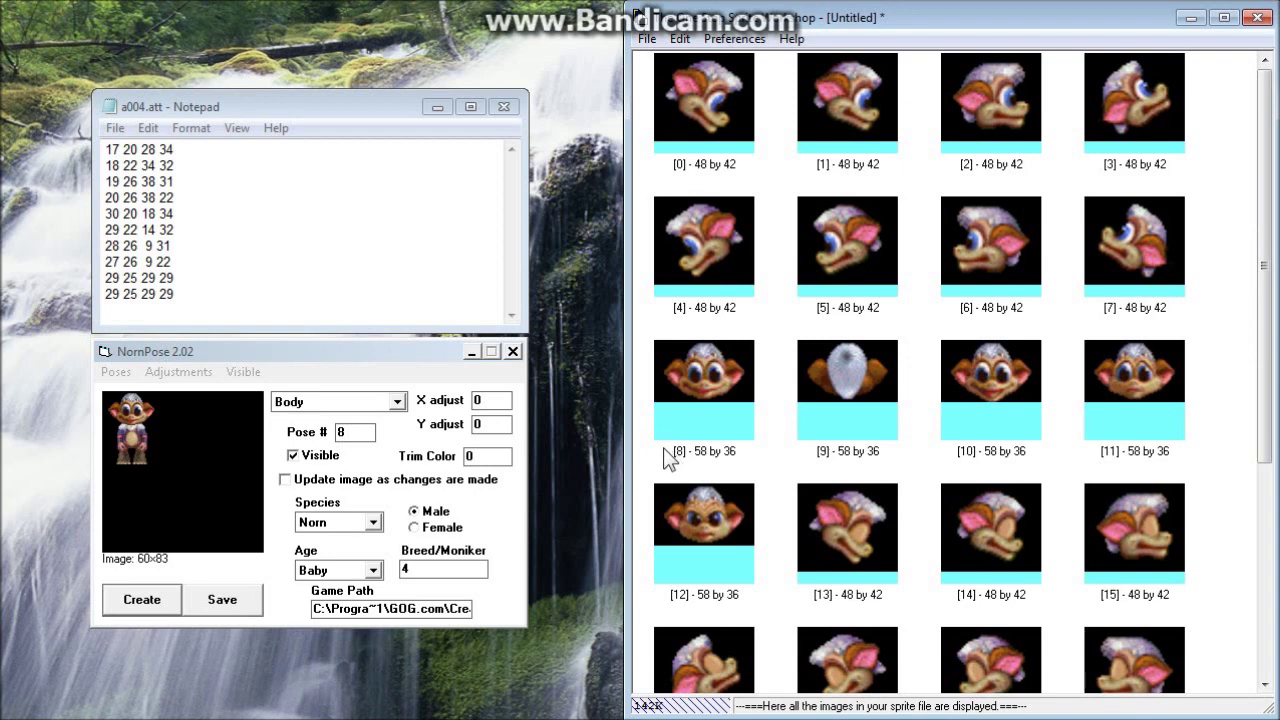
{"action": "left_click", "coordinate": [197, 353]}
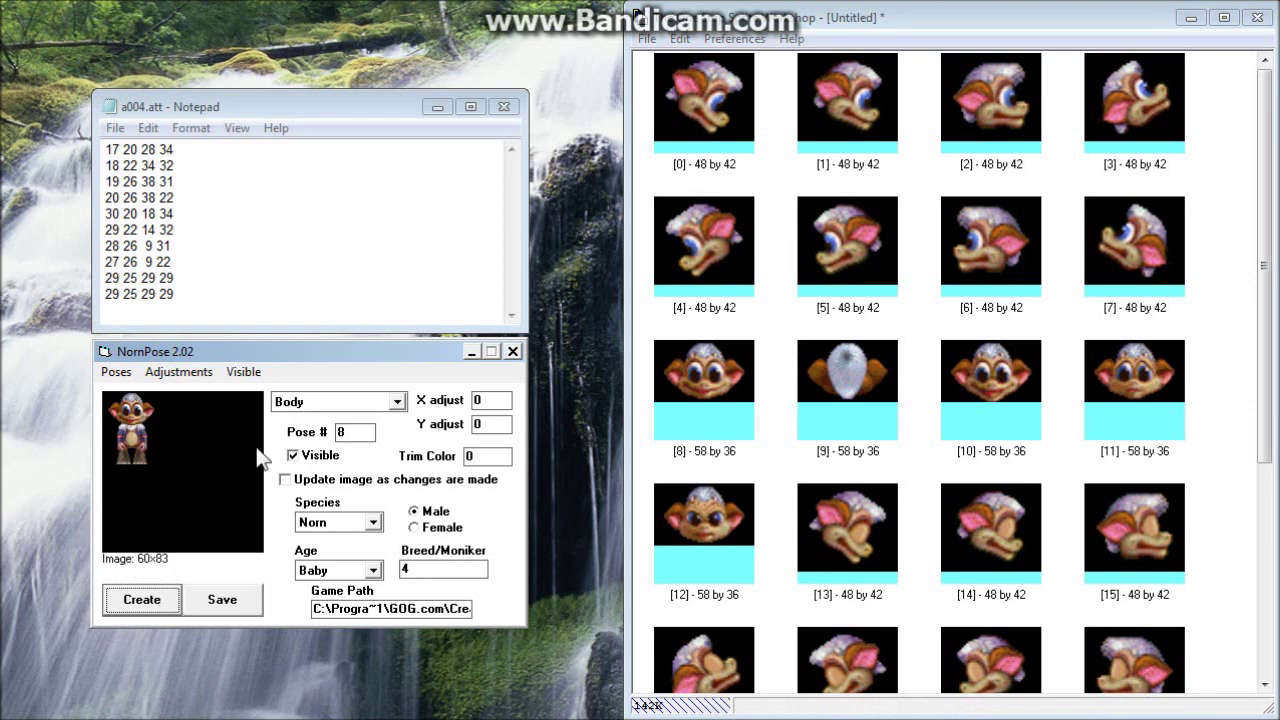
{"action": "key", "text": "Tab"}
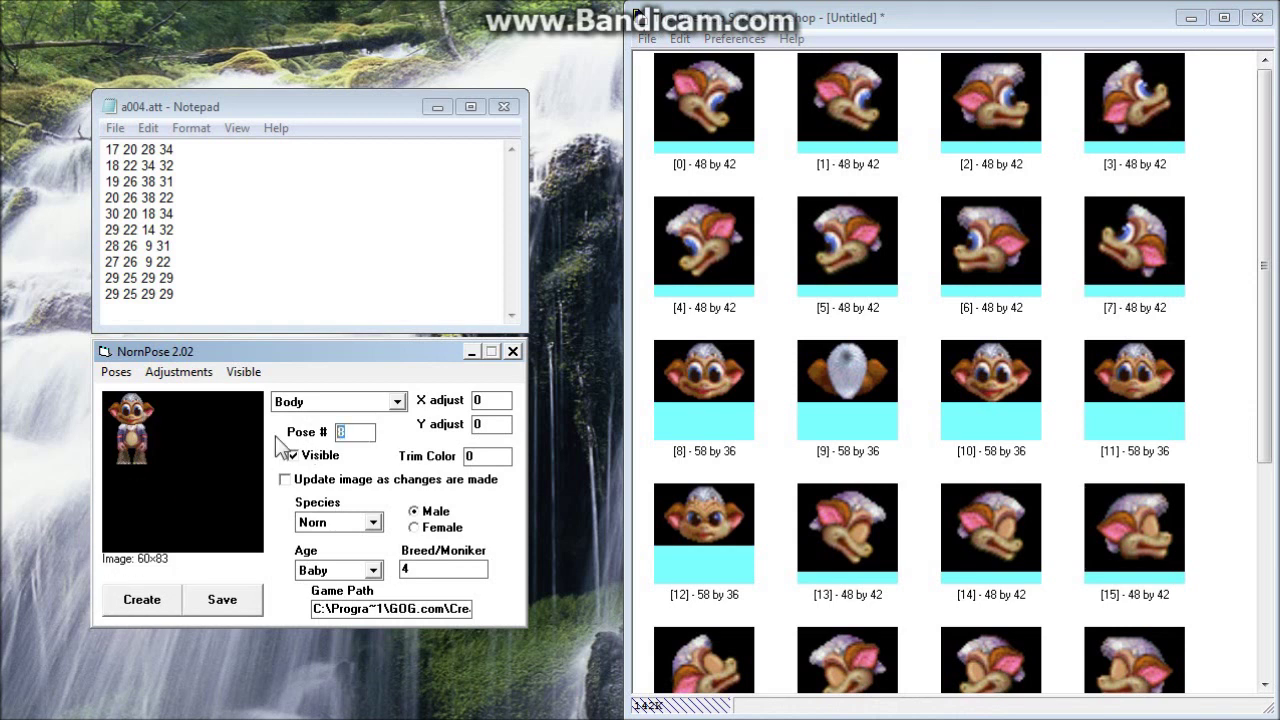
{"action": "type", "text": "7"}
{"action": "left_click", "coordinate": [142, 603]}
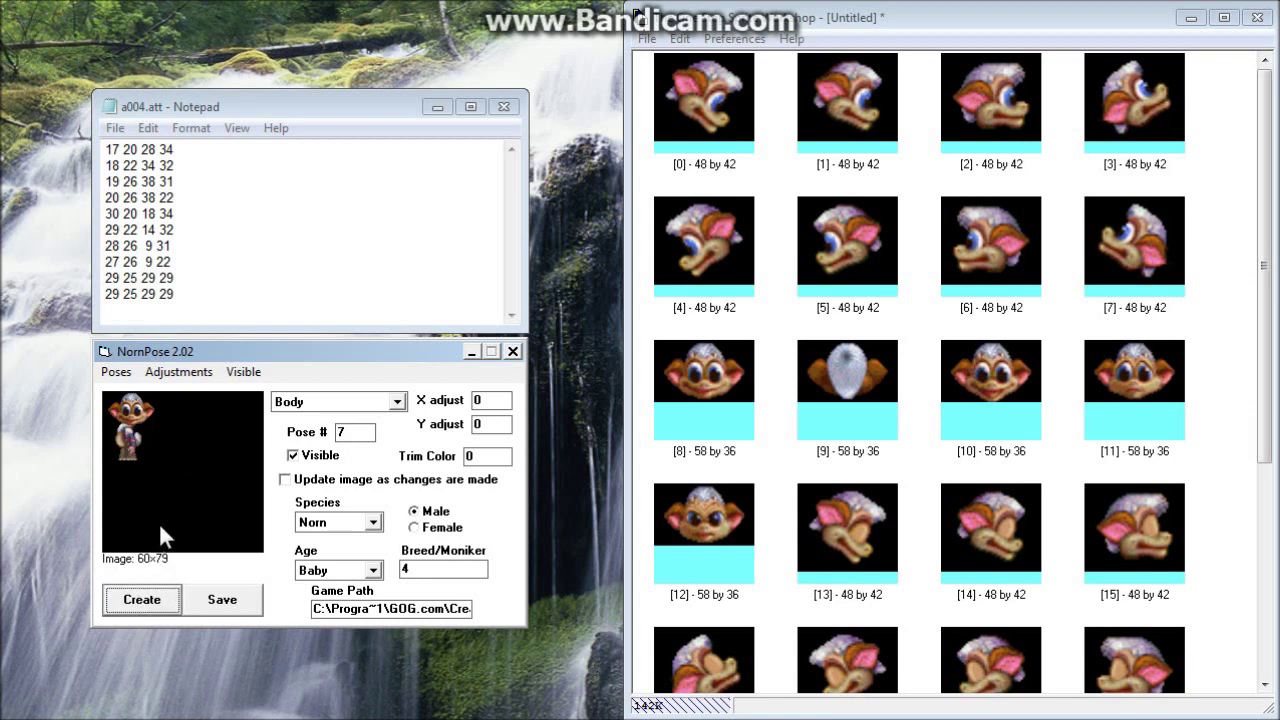
{"action": "key", "text": "Tab"}
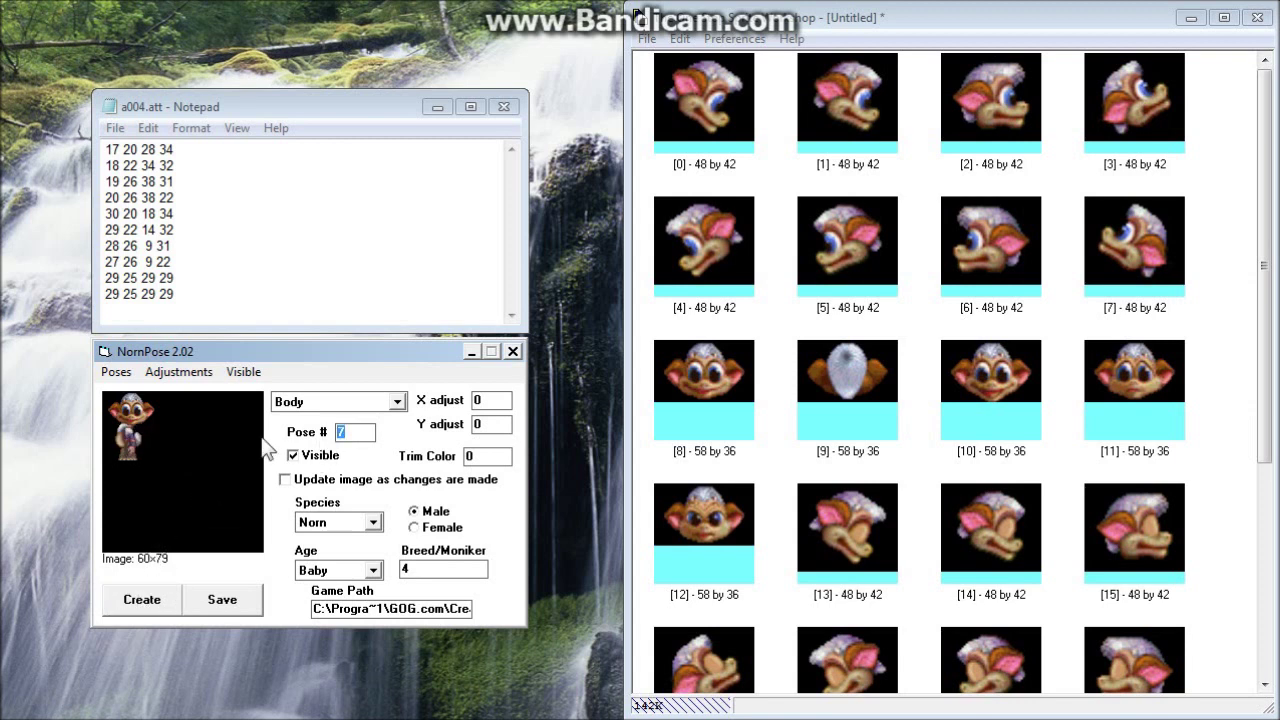
{"action": "left_click", "coordinate": [152, 600]}
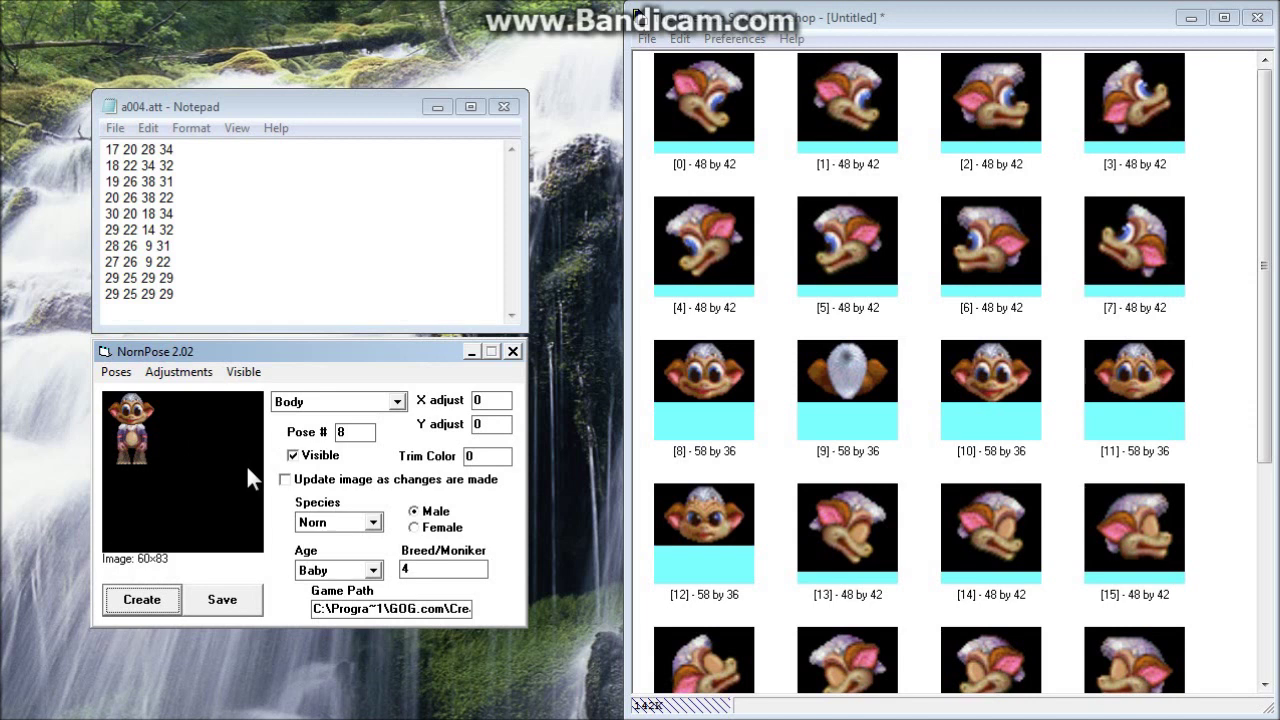
{"action": "key", "text": "alt+Tab"}
{"action": "key", "text": "shift+Up"}
{"action": "key", "text": "ctrl+a"}
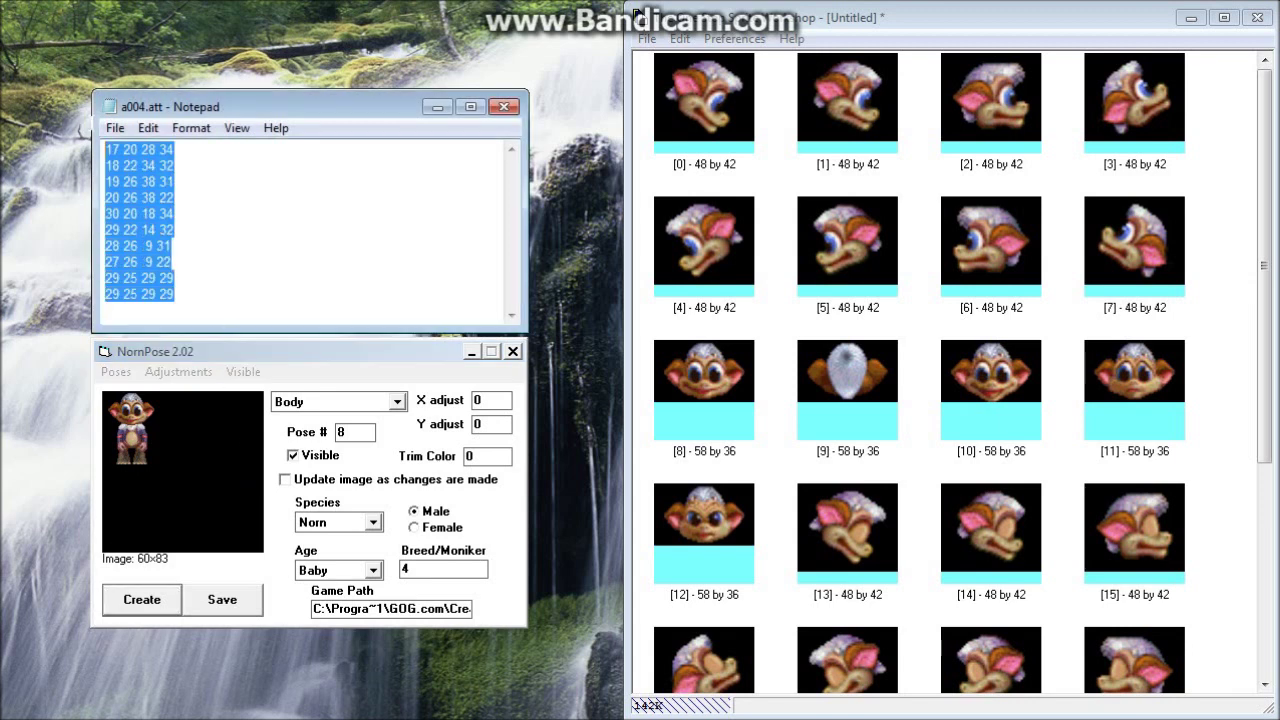
{"action": "key", "text": "ctrl+End"}
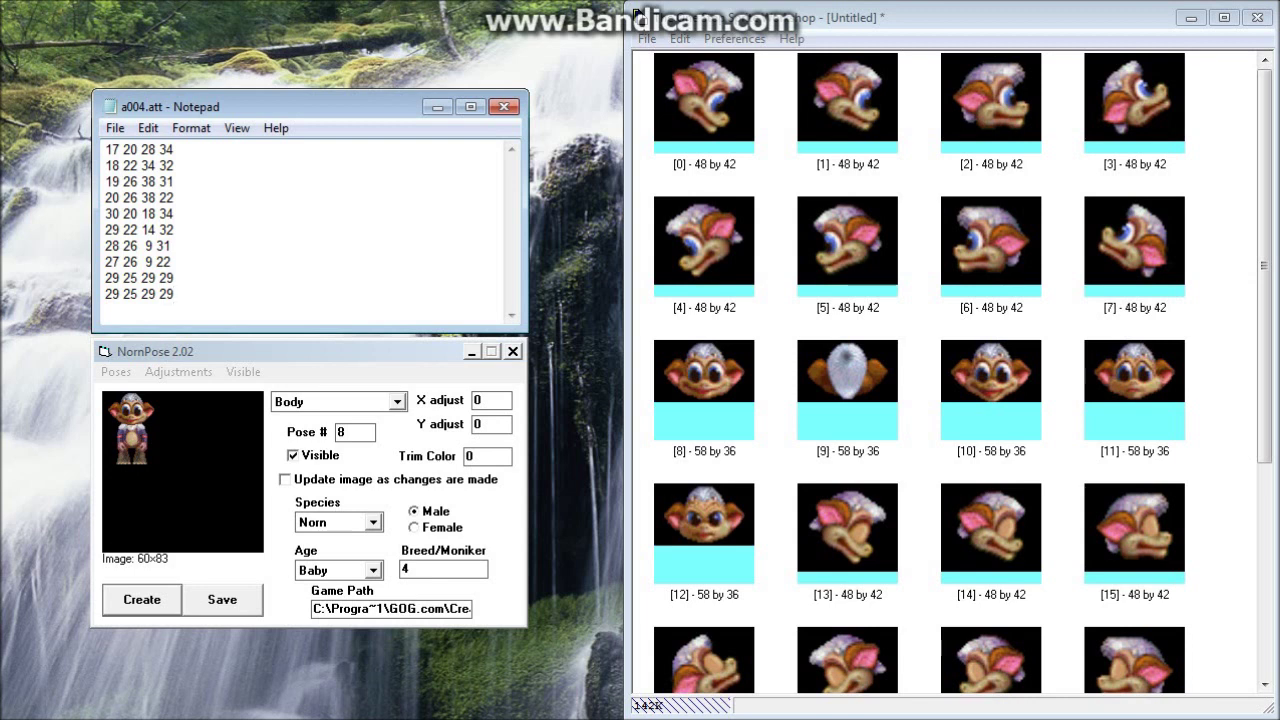
{"action": "key", "text": "Up"}
{"action": "key", "text": "Up"}
{"action": "key", "text": "Up"}
{"action": "key", "text": "Up"}
{"action": "key", "text": "Up"}
{"action": "key", "text": "Up"}
{"action": "key", "text": "Up"}
{"action": "left_click_drag", "start_coordinate": [138, 149], "coordinate": [104, 149]}
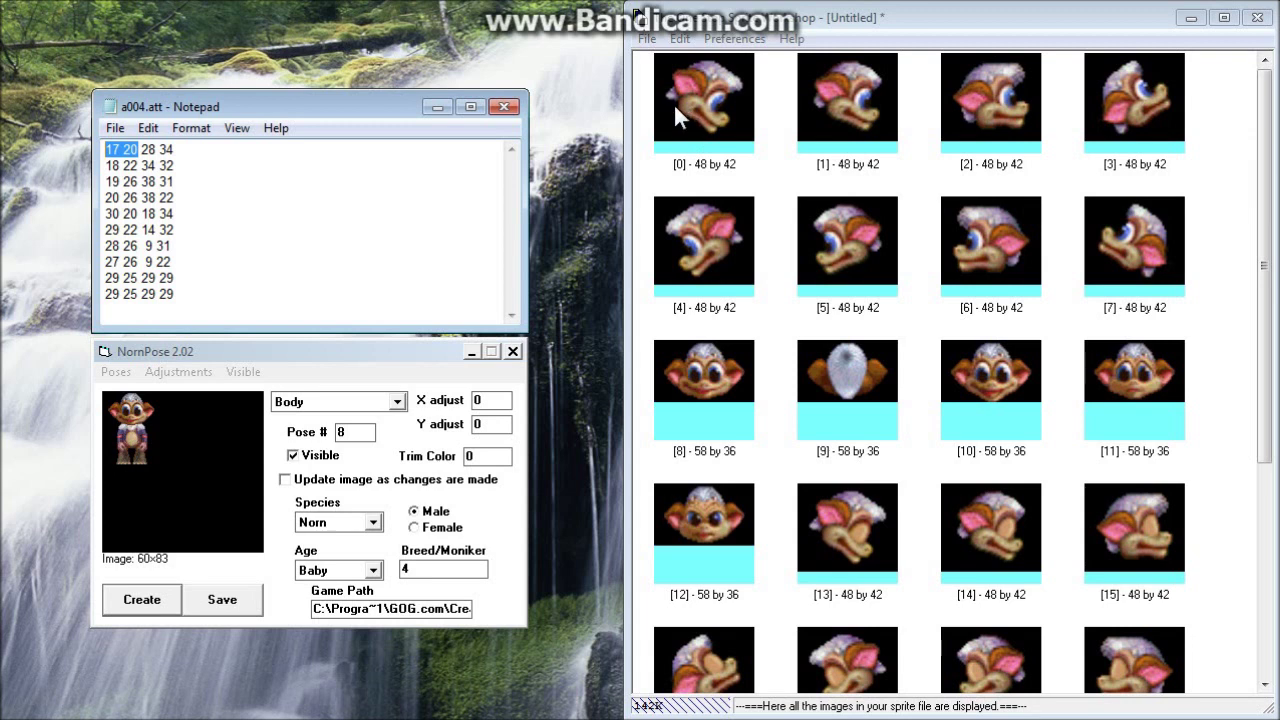
{"action": "key", "text": "End"}
{"action": "key", "text": "shift+Left"}
{"action": "key", "text": "shift+Left"}
{"action": "key", "text": "shift+Left"}
{"action": "key", "text": "shift+Left"}
{"action": "key", "text": "shift+Left"}
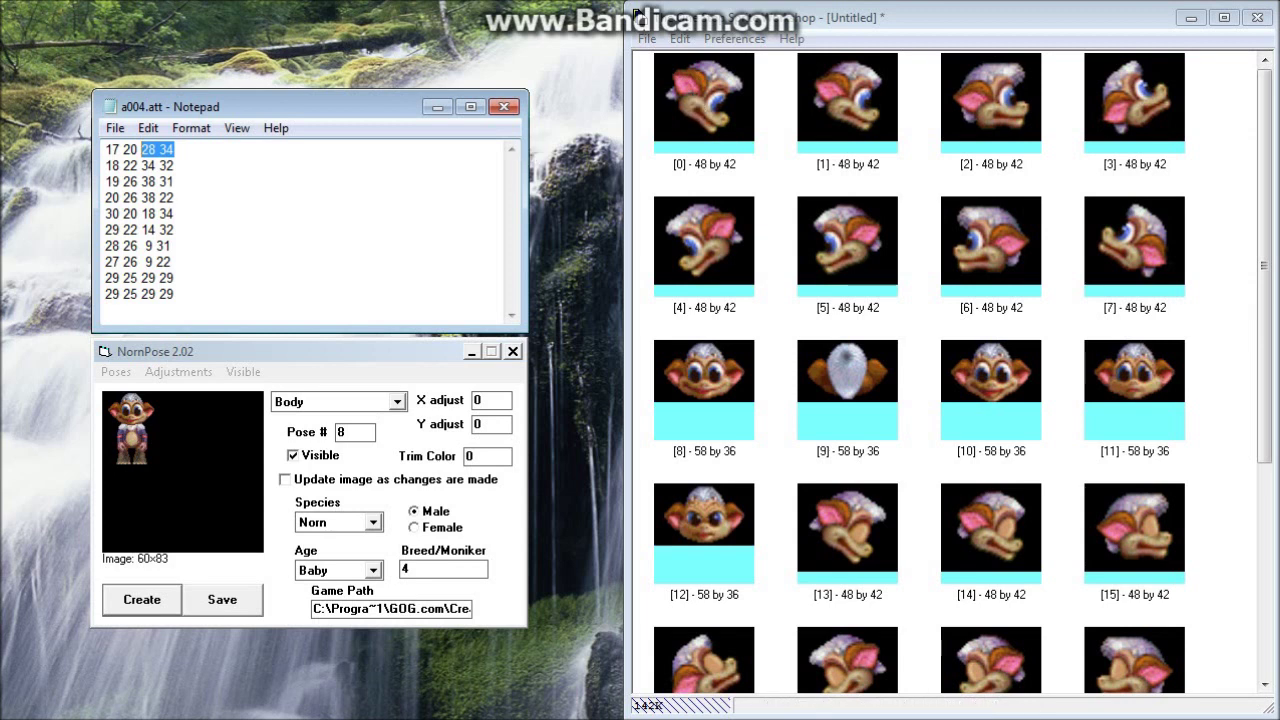
{"action": "left_click", "coordinate": [174, 149]}
{"action": "key", "text": "Down"}
{"action": "key", "text": "Down"}
{"action": "key", "text": "Down"}
{"action": "key", "text": "Down"}
{"action": "key", "text": "Down"}
{"action": "key", "text": "Down"}
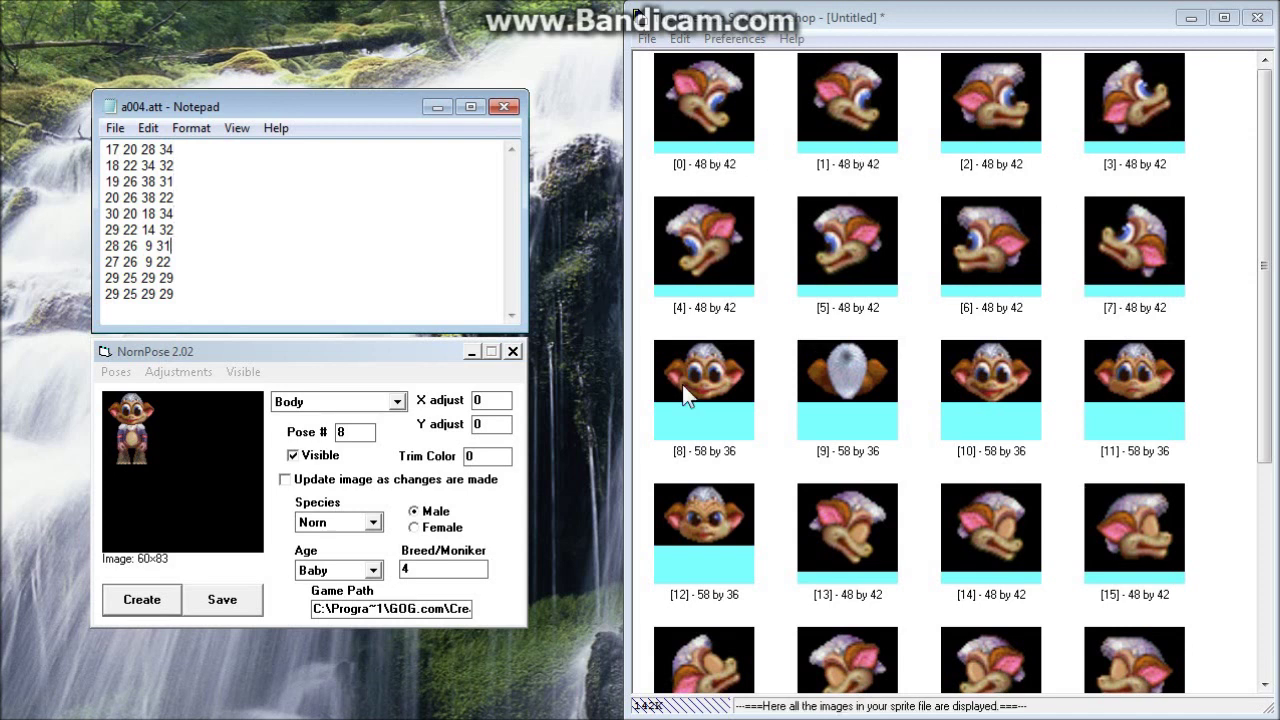
{"action": "key", "text": "Down"}
{"action": "key", "text": "Down"}
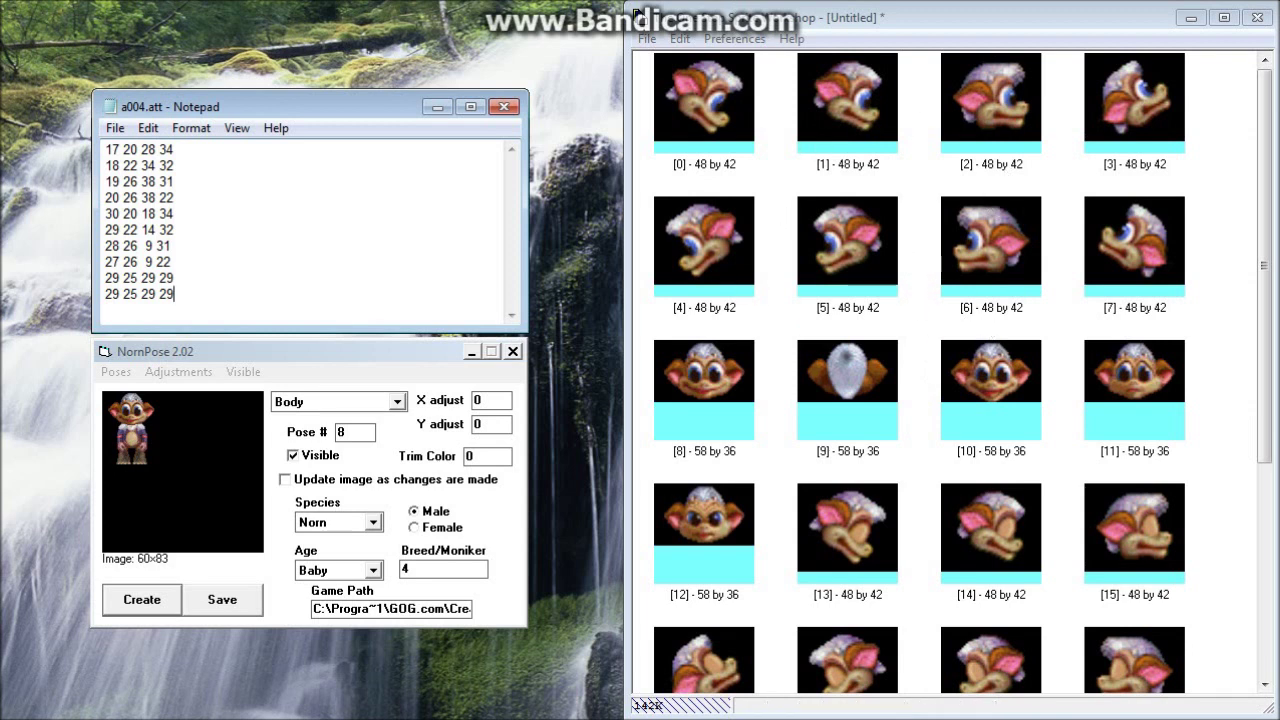
{"action": "left_click", "coordinate": [174, 149]}
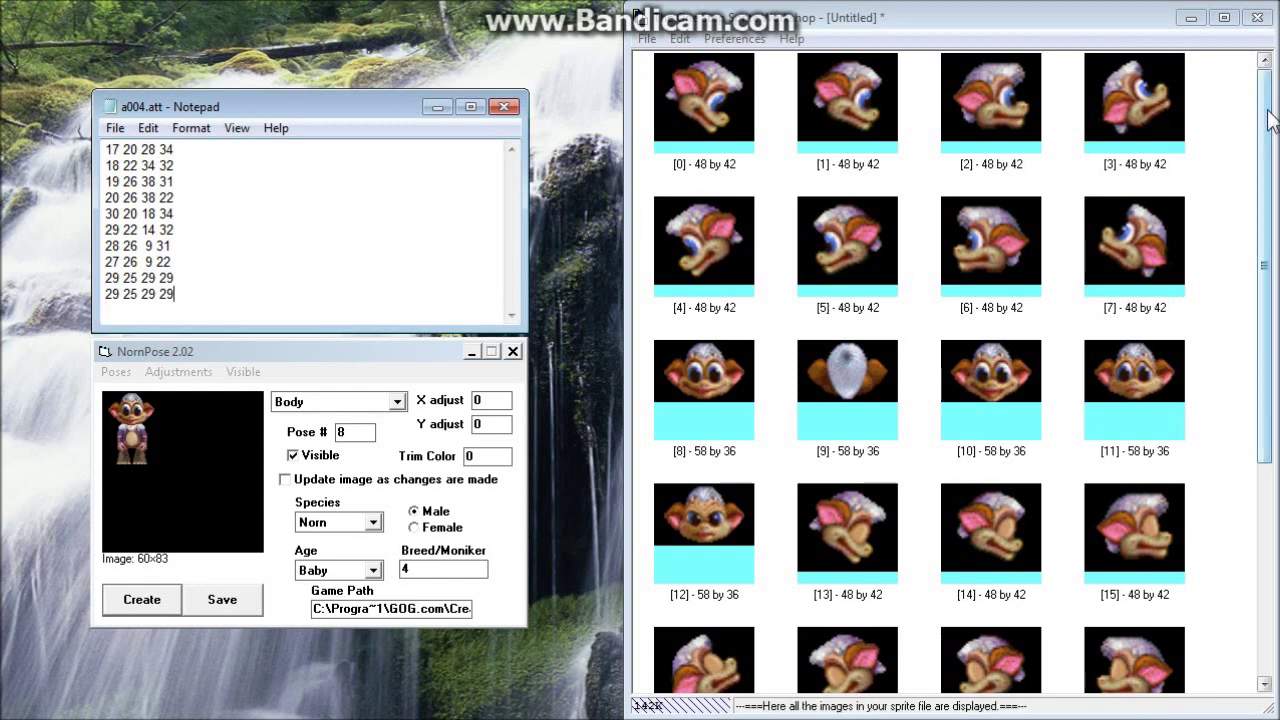
{"action": "scroll", "coordinate": [1264, 140], "scroll_direction": "down", "scroll_amount": 3}
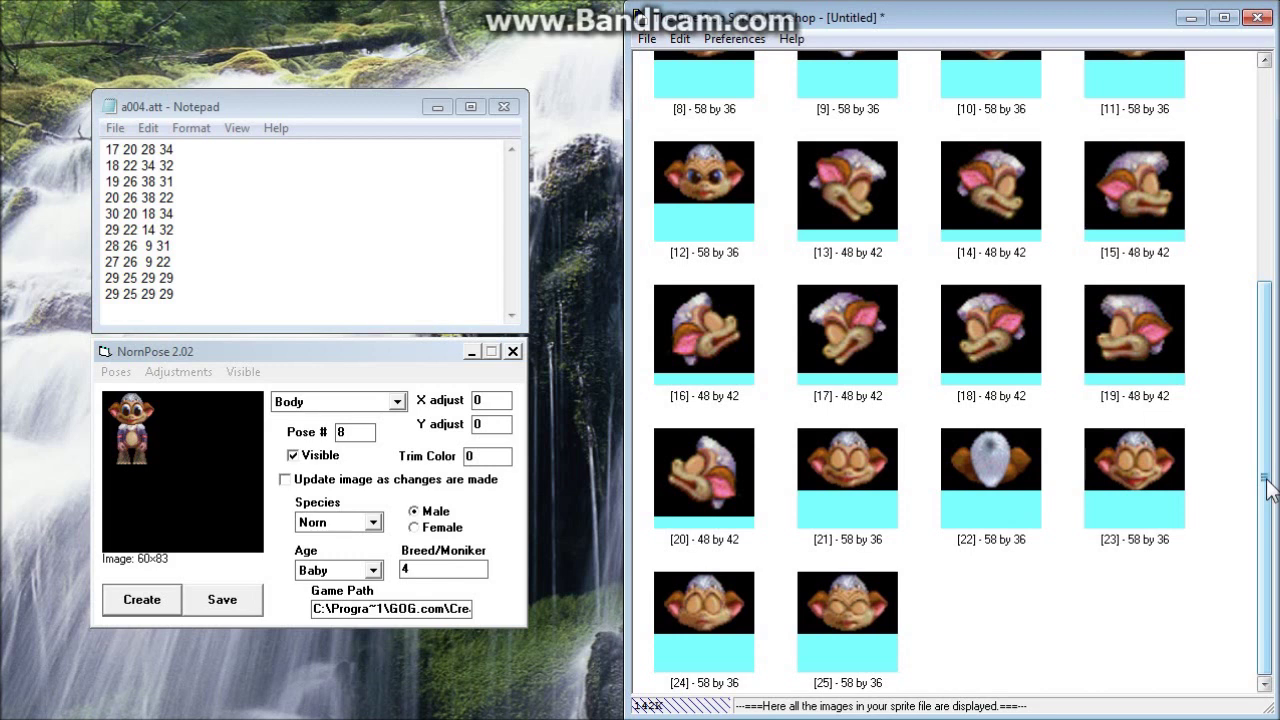
{"action": "left_click_drag", "start_coordinate": [1266, 479], "coordinate": [1264, 240]}
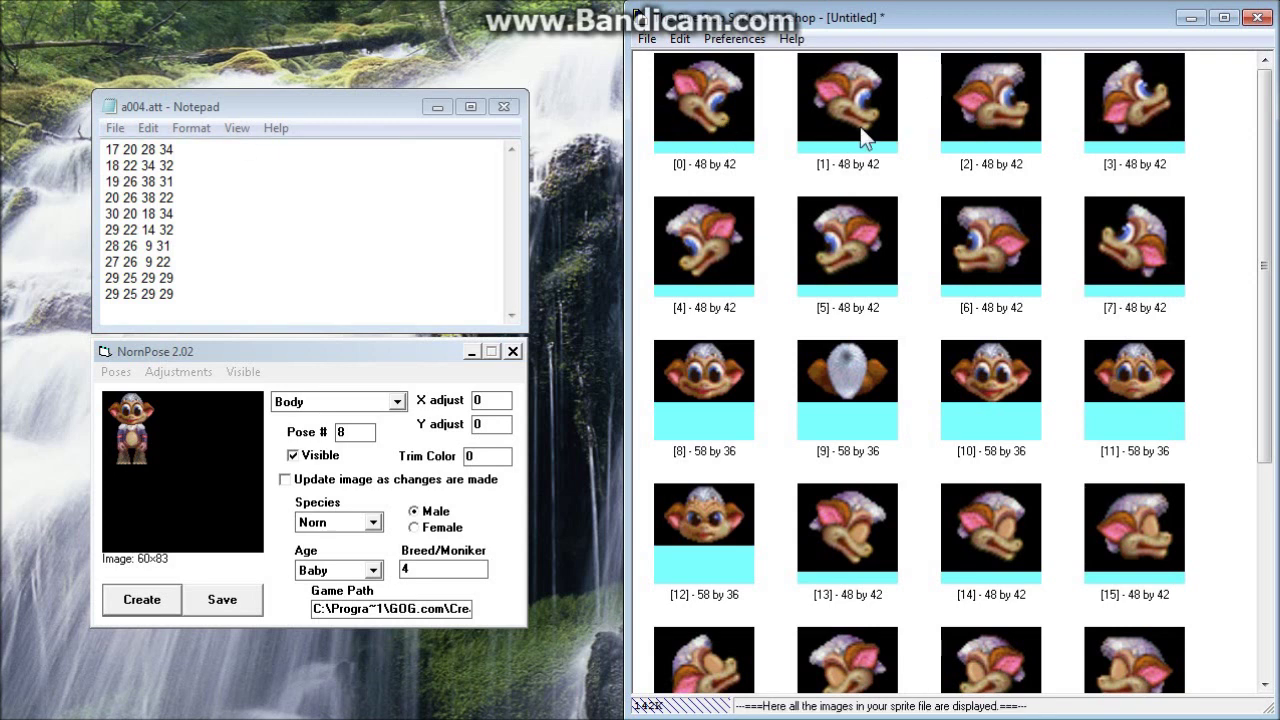
{"action": "left_click", "coordinate": [174, 149]}
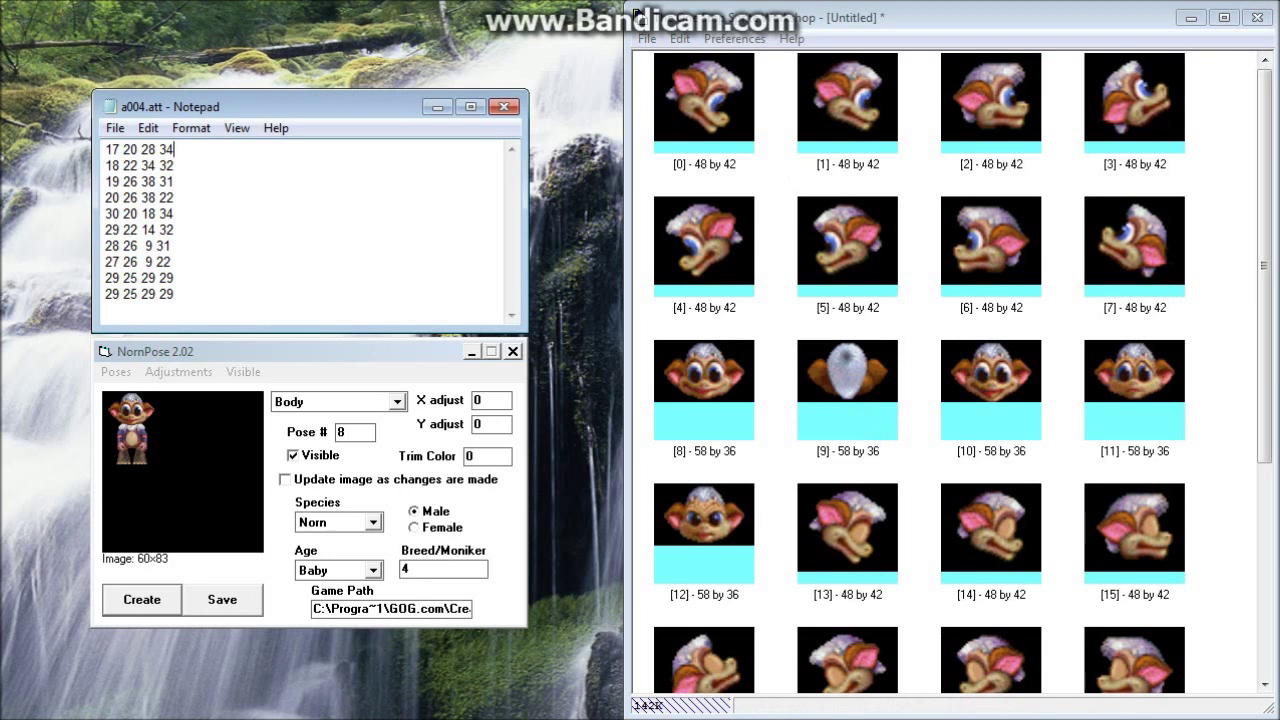
{"action": "type", "text": "0"}
{"action": "key", "text": "Down"}
{"action": "type", "text": "1"}
{"action": "key", "text": "Down"}
{"action": "type", "text": "2"}
{"action": "key", "text": "Down"}
{"action": "type", "text": "3"}
{"action": "key", "text": "BackSpace"}
{"action": "key", "text": "BackSpace"}
{"action": "key", "text": "Up"}
{"action": "key", "text": "End"}
{"action": "key", "text": "BackSpace"}
{"action": "key", "text": "BackSpace"}
{"action": "key", "text": "Up"}
{"action": "key", "text": "End"}
{"action": "key", "text": "BackSpace"}
{"action": "key", "text": "Up"}
{"action": "key", "text": "End"}
{"action": "key", "text": "BackSpace"}
{"action": "key", "text": "BackSpace"}
{"action": "key", "text": "ctrl+End"}
{"action": "key", "text": "shift+Up"}
{"action": "key", "text": "shift+Up"}
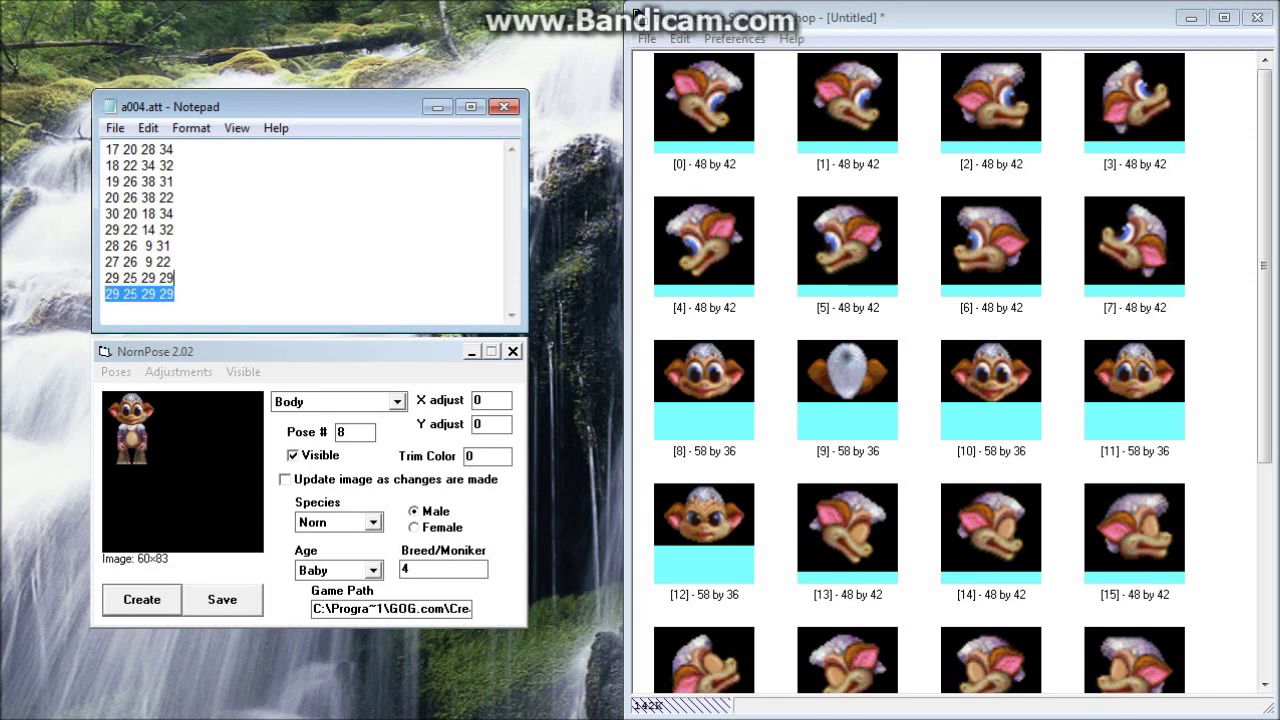
{"action": "key", "text": "Right"}
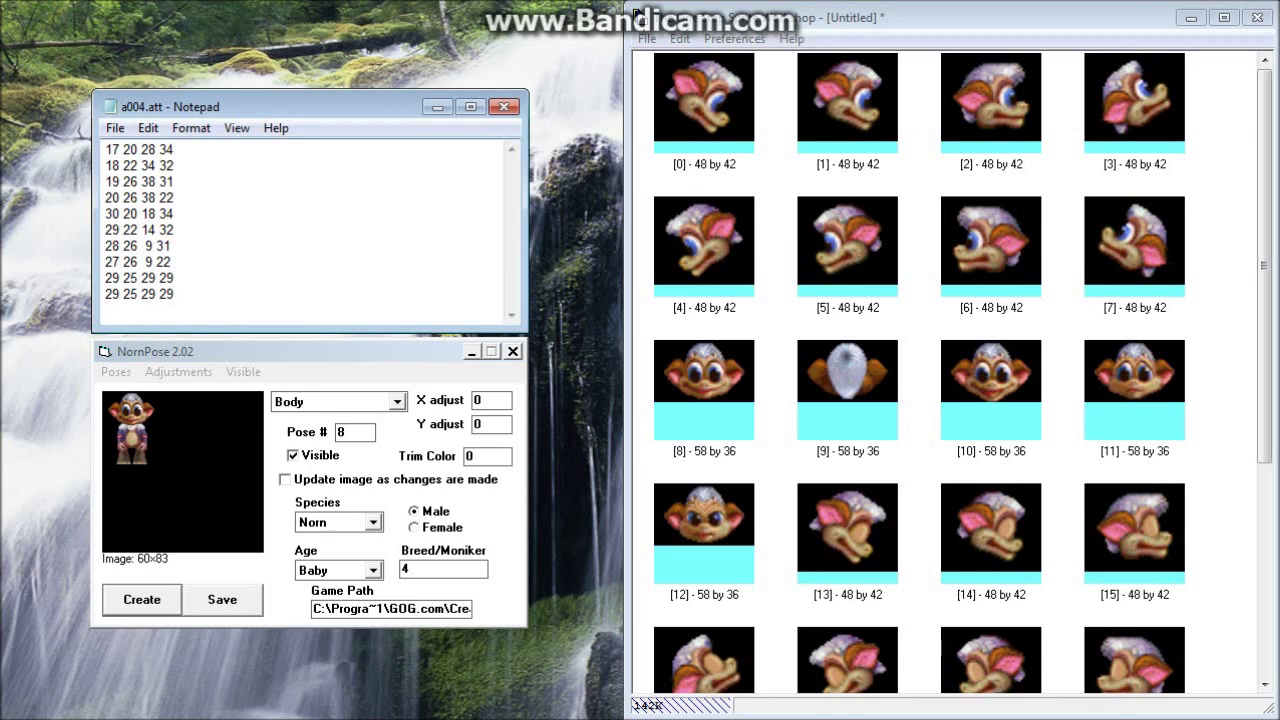
{"action": "mouse_move", "coordinate": [160, 424]}
{"action": "key", "text": "Up"}
{"action": "key", "text": "ctrl+shift+Left"}
{"action": "key", "text": "ctrl+shift+Left"}
{"action": "key", "text": "ctrl+shift+Left"}
{"action": "key", "text": "ctrl+shift+Left"}
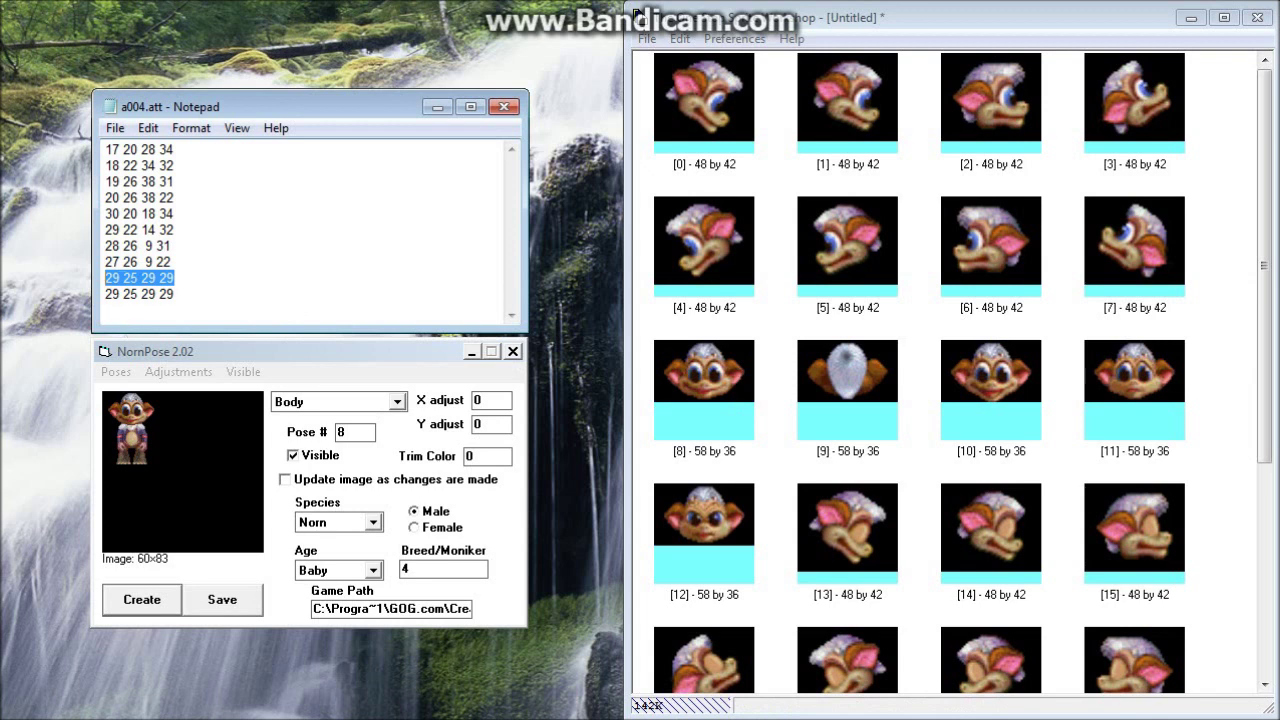
{"action": "left_click", "coordinate": [120, 277]}
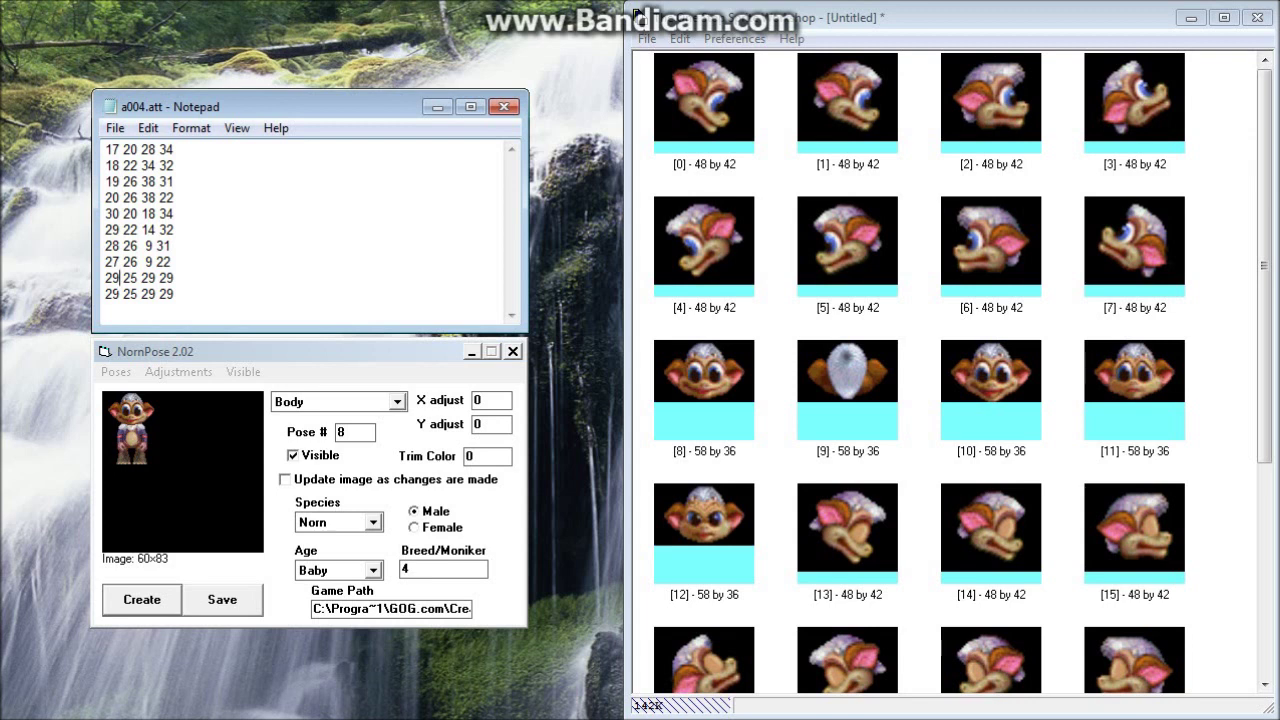
{"action": "key", "text": "BackSpace"}
{"action": "type", "text": "0"}
{"action": "left_click", "coordinate": [150, 609]}
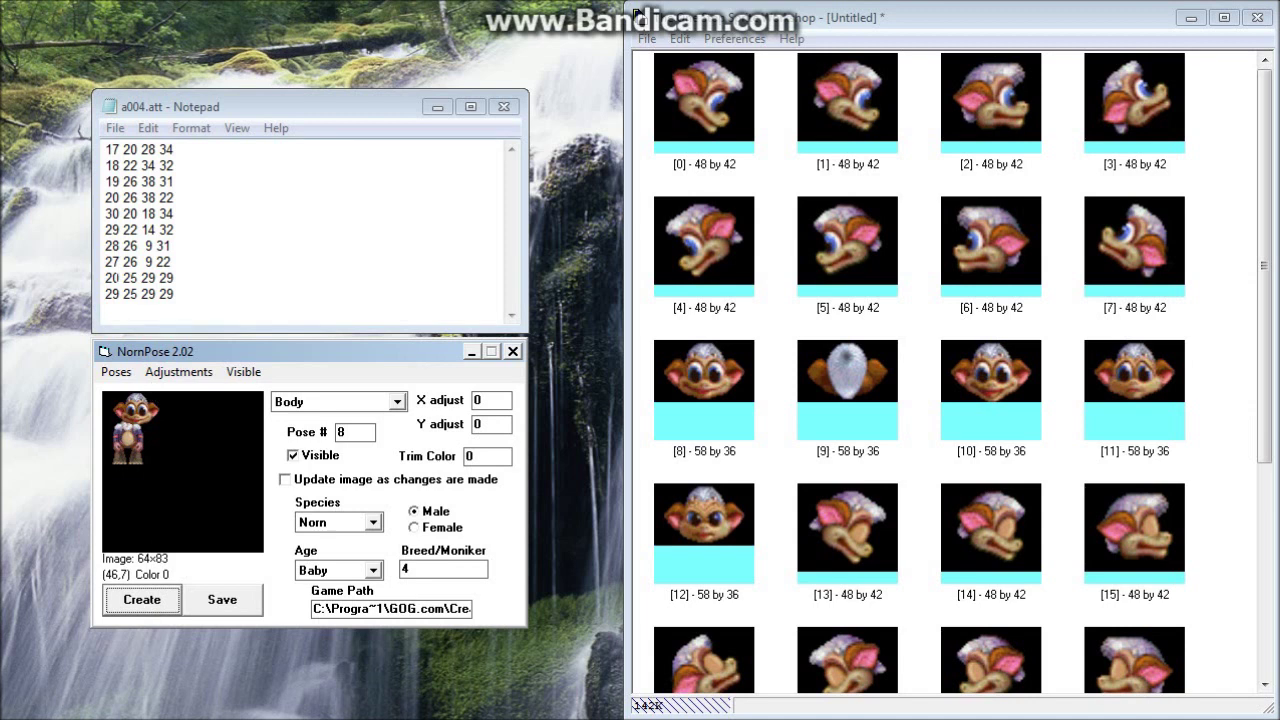
{"action": "left_click", "coordinate": [112, 278]}
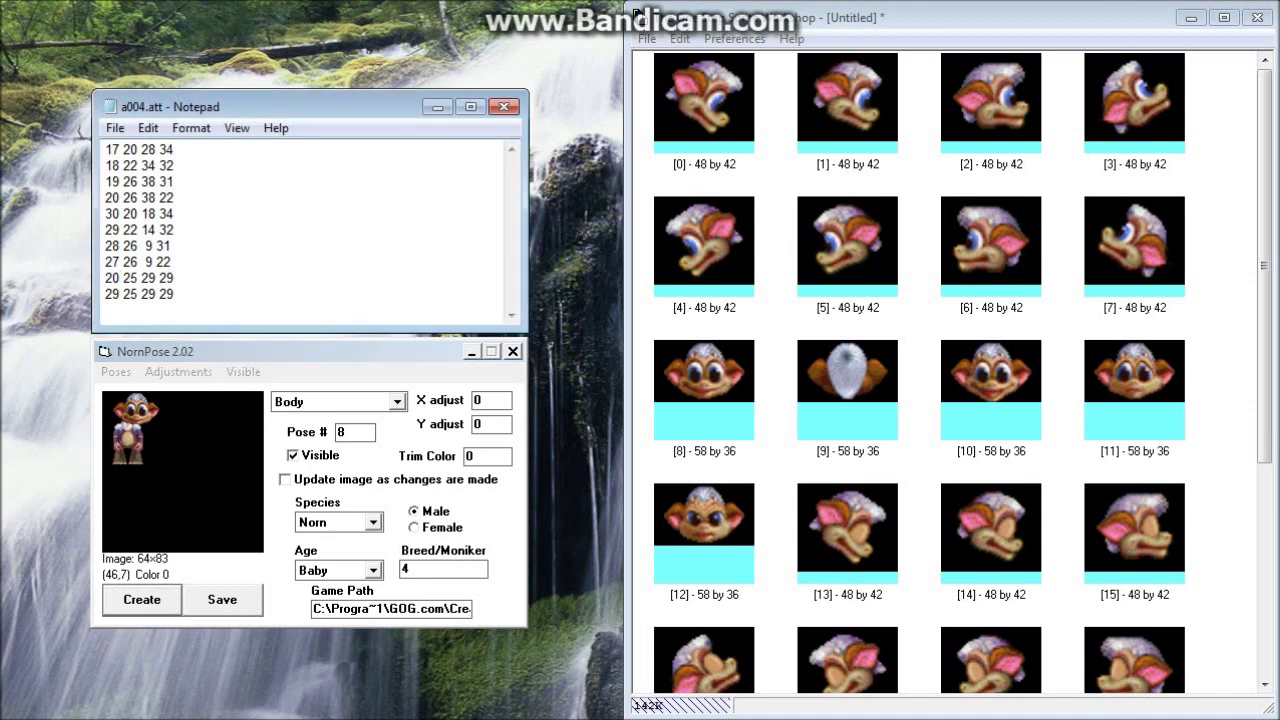
{"action": "key", "text": "Delete"}
{"action": "type", "text": "9"}
{"action": "left_click", "coordinate": [143, 603]}
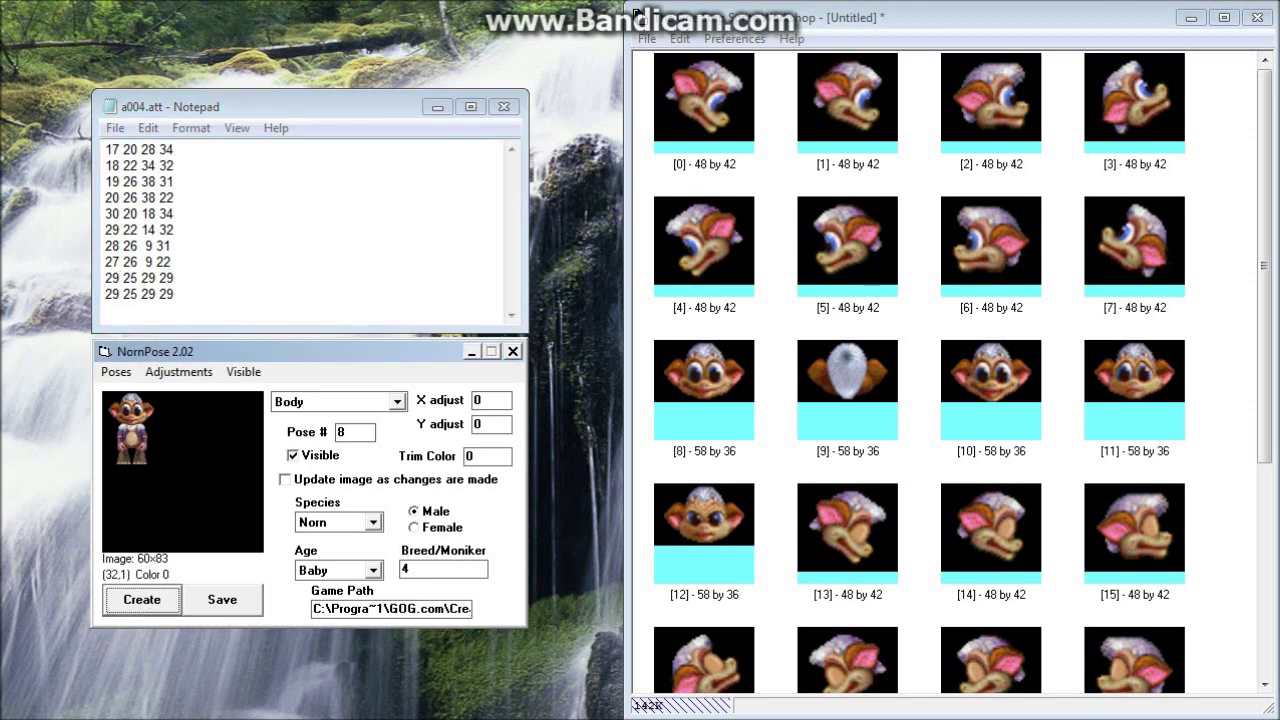
{"action": "key", "text": "alt+Tab"}
{"action": "key", "text": "BackSpace"}
{"action": "type", "text": "8"}
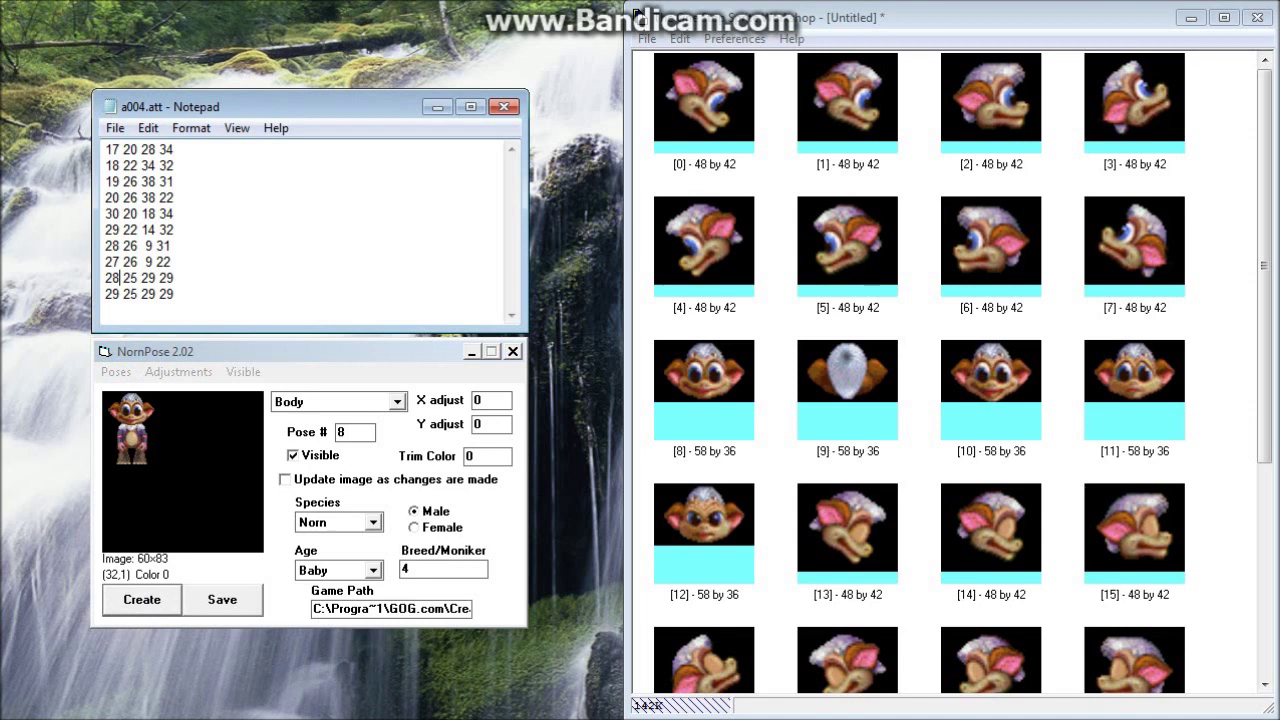
{"action": "left_click", "coordinate": [145, 612]}
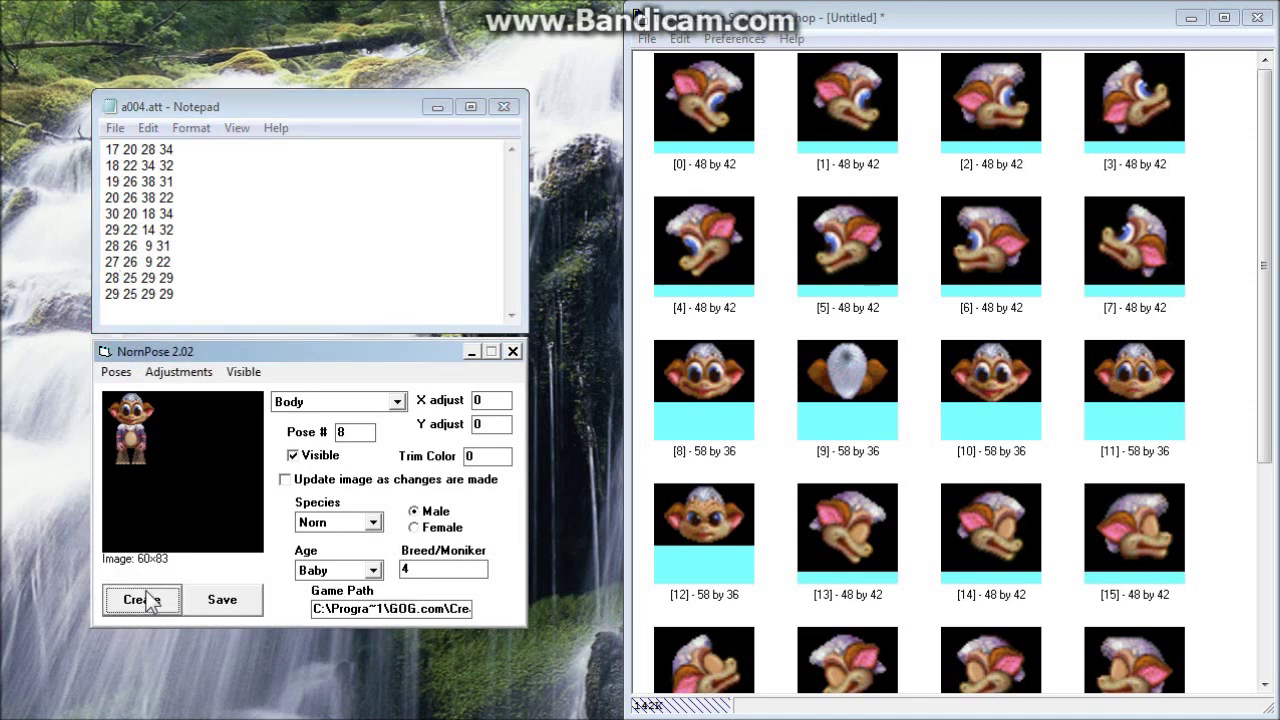
{"action": "key", "text": "alt+Tab"}
{"action": "key", "text": "BackSpace"}
{"action": "type", "text": "9"}
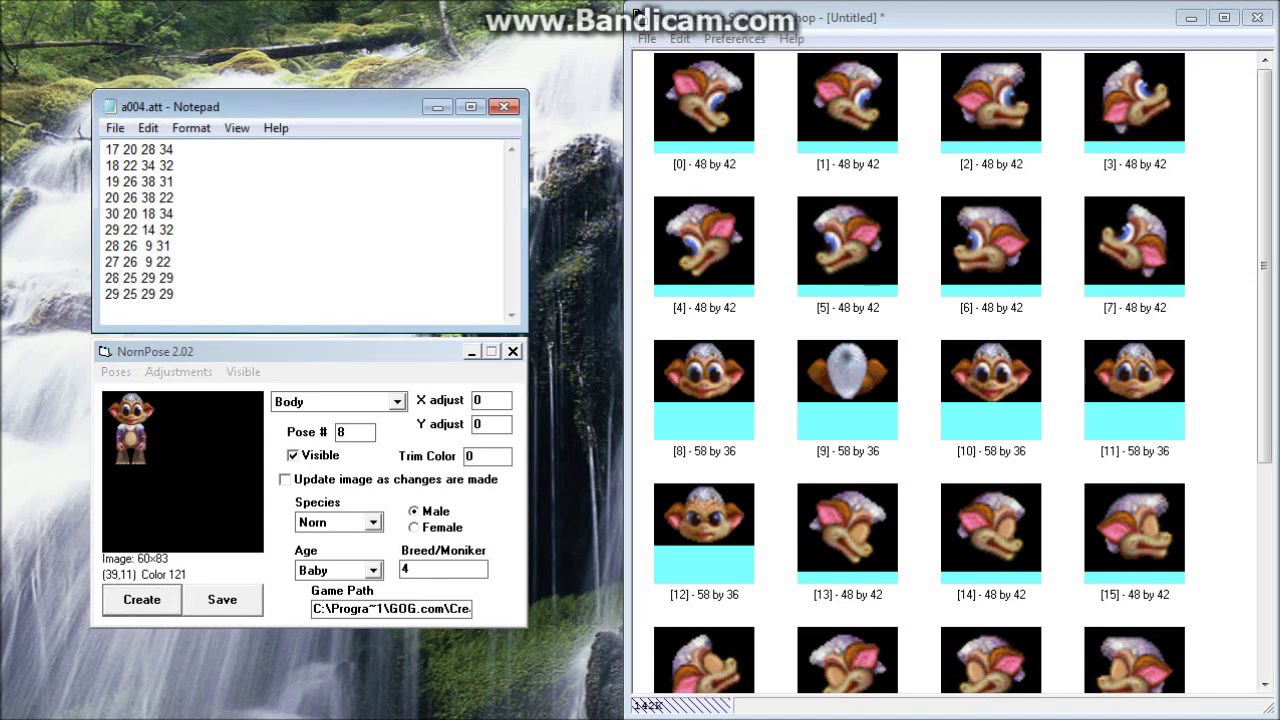
{"action": "left_click", "coordinate": [140, 600]}
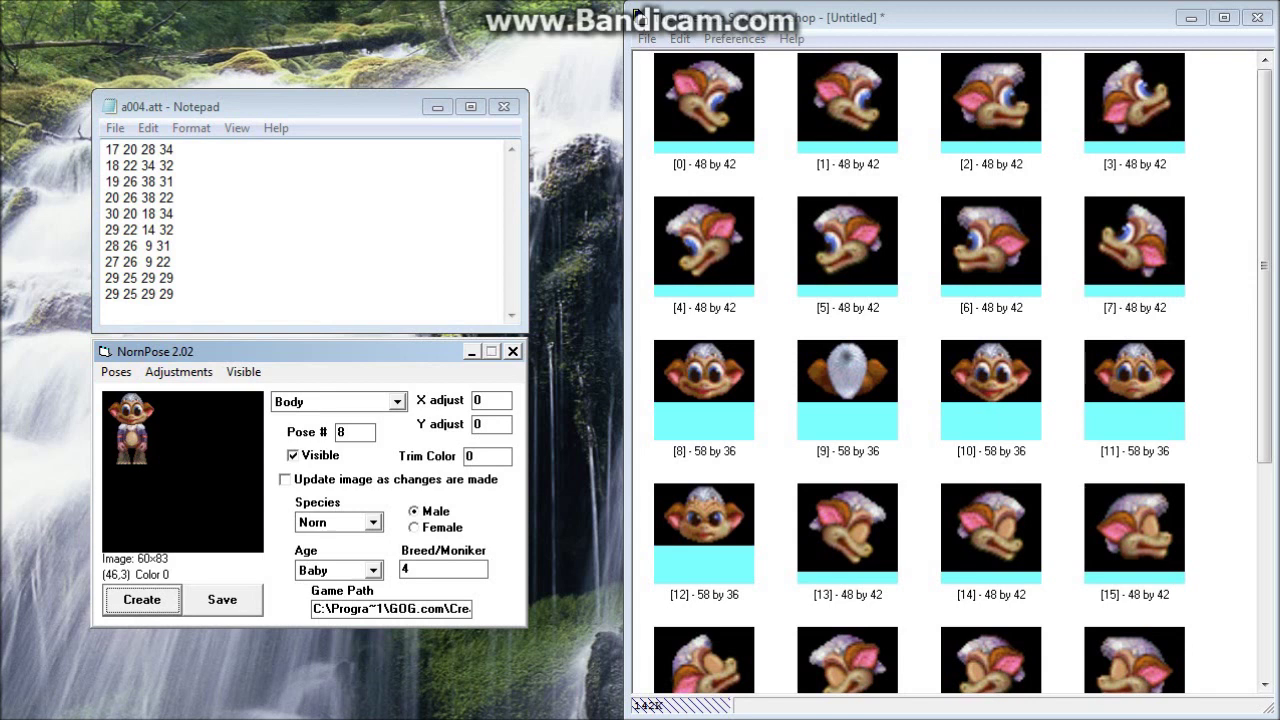
{"action": "key", "text": "alt+Tab"}
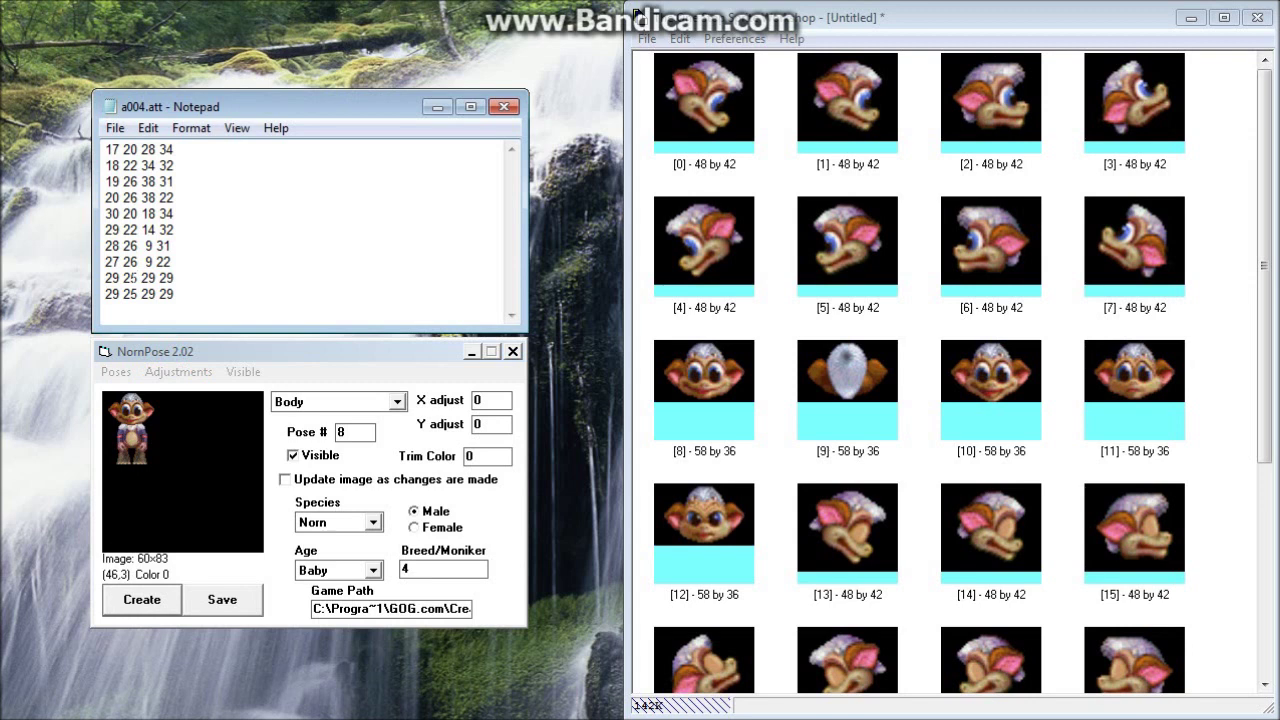
{"action": "key", "text": "Up"}
{"action": "key", "text": "Left"}
{"action": "key", "text": "Left"}
{"action": "key", "text": "Left"}
{"action": "key", "text": "Left"}
{"action": "key", "text": "Left"}
{"action": "key", "text": "Left"}
{"action": "key", "text": "Left"}
{"action": "key", "text": "BackSpace"}
{"action": "type", "text": "4"}
{"action": "left_click", "coordinate": [143, 602]}
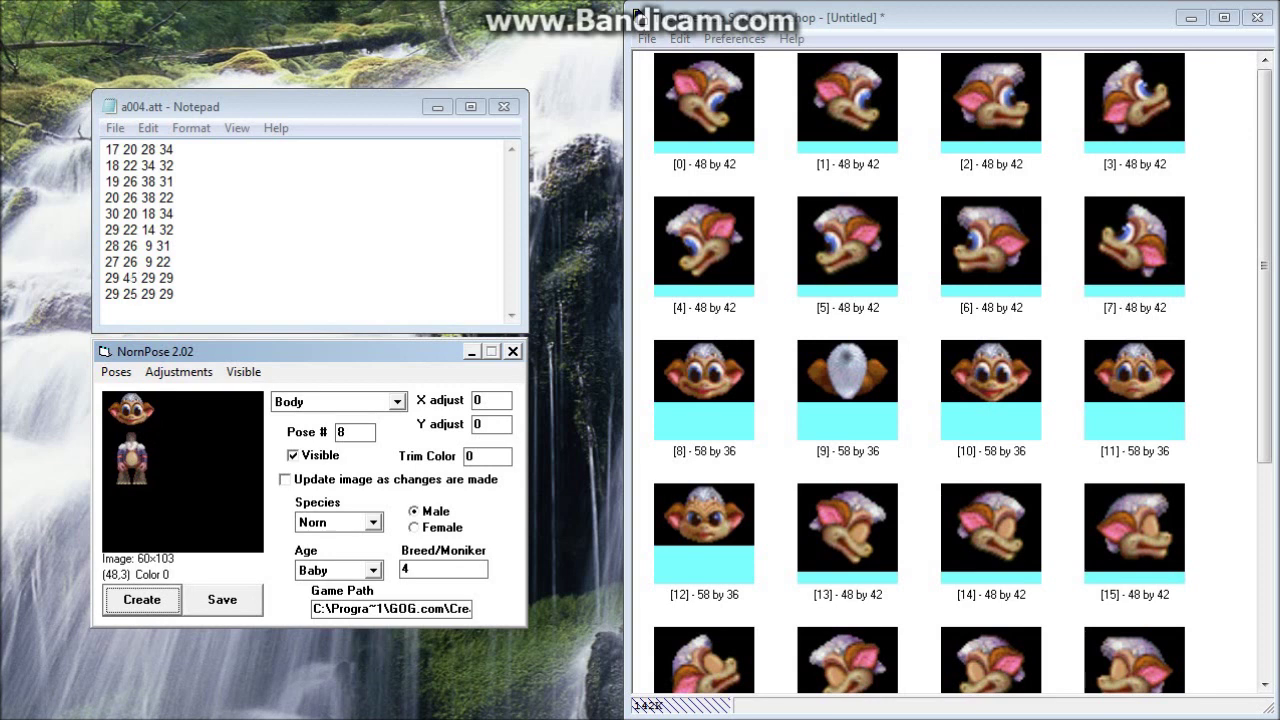
{"action": "left_click", "coordinate": [124, 278]}
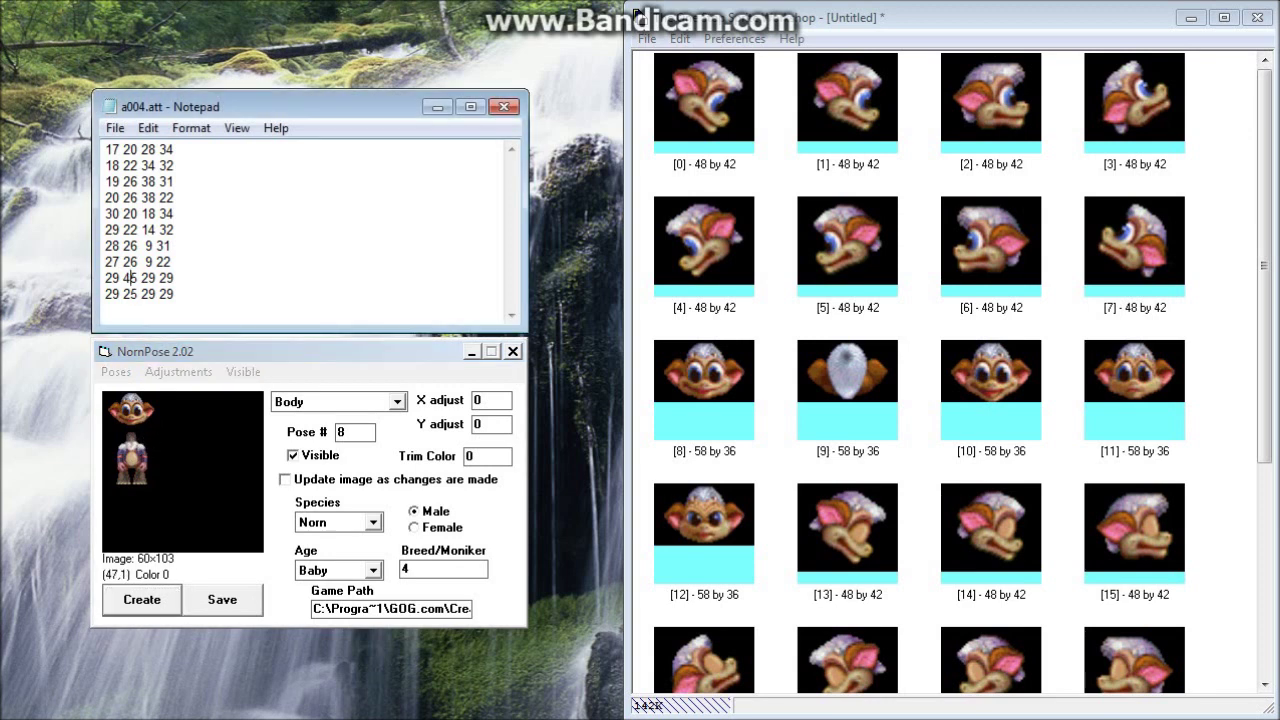
{"action": "key", "text": "BackSpace"}
{"action": "type", "text": "2"}
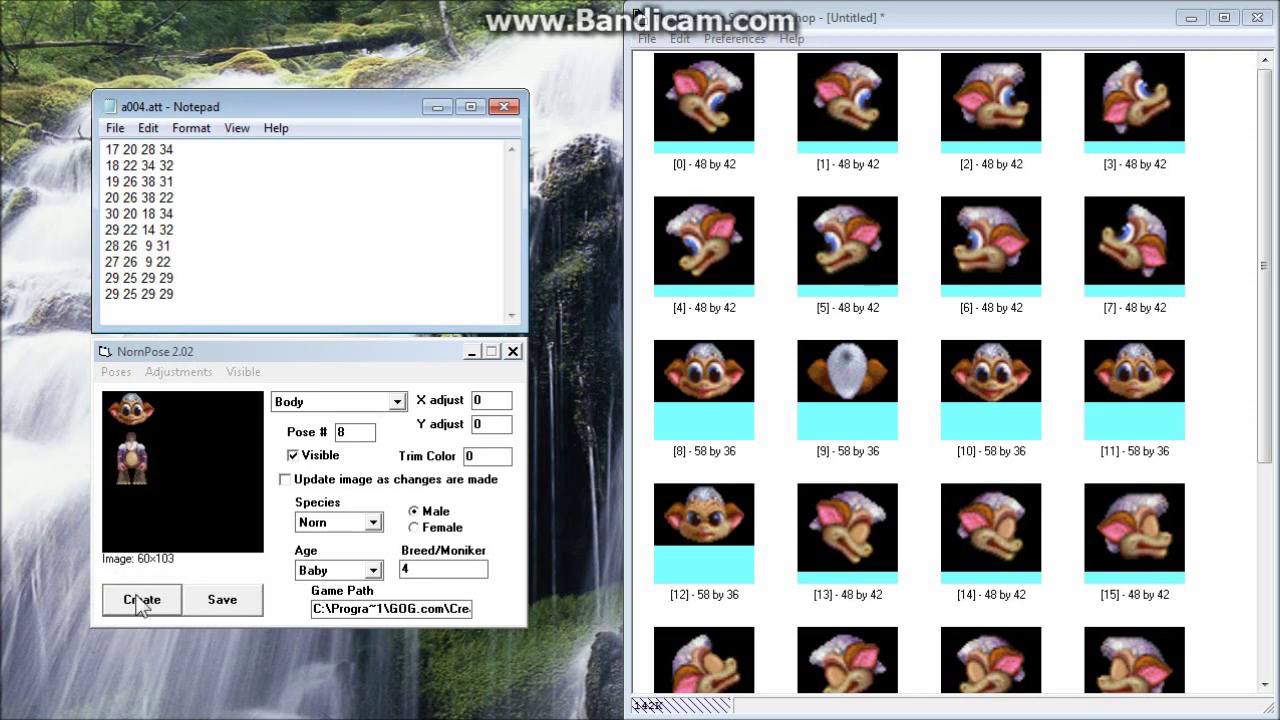
{"action": "left_click", "coordinate": [137, 600]}
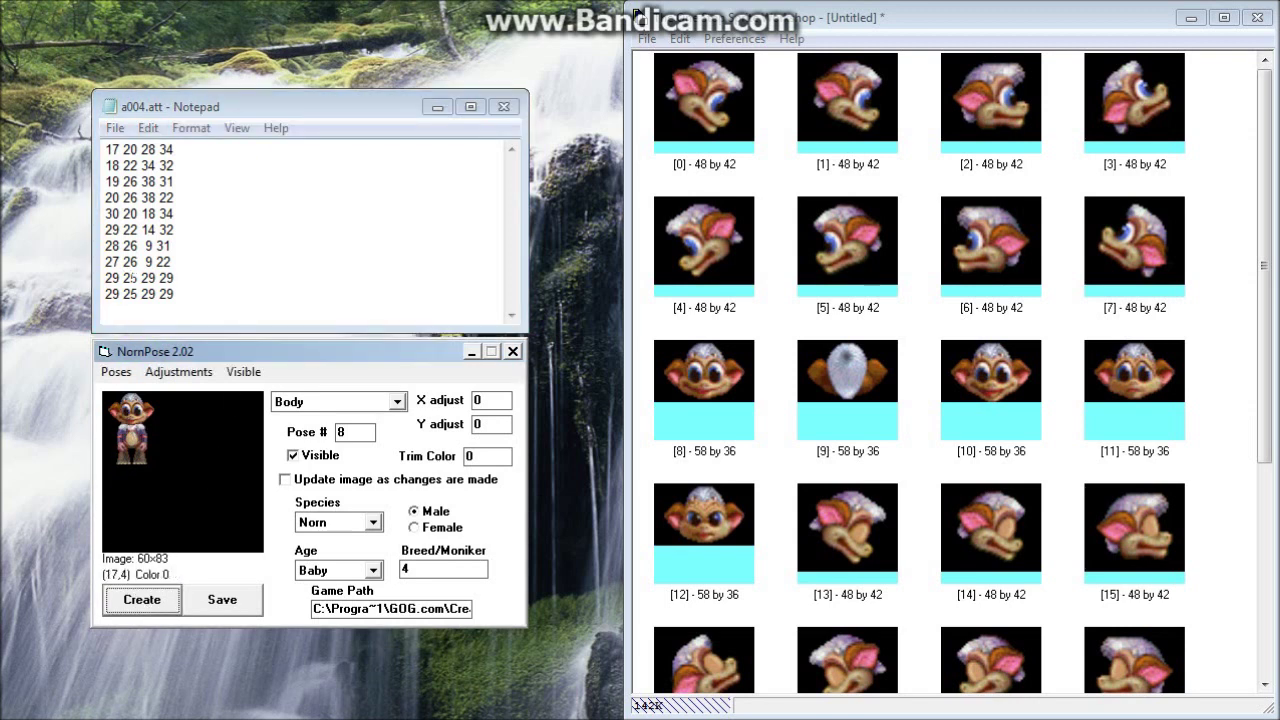
{"action": "key", "text": "alt+Tab"}
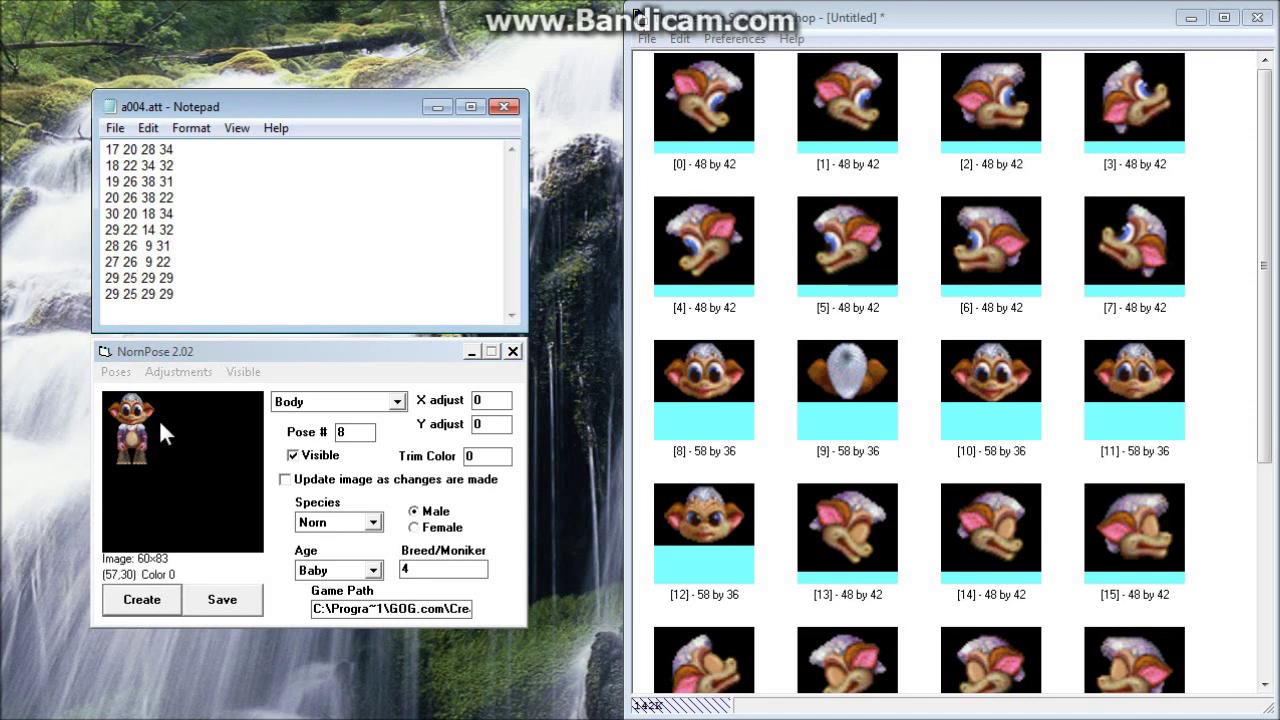
{"action": "key", "text": "BackSpace"}
{"action": "type", "text": "7"}
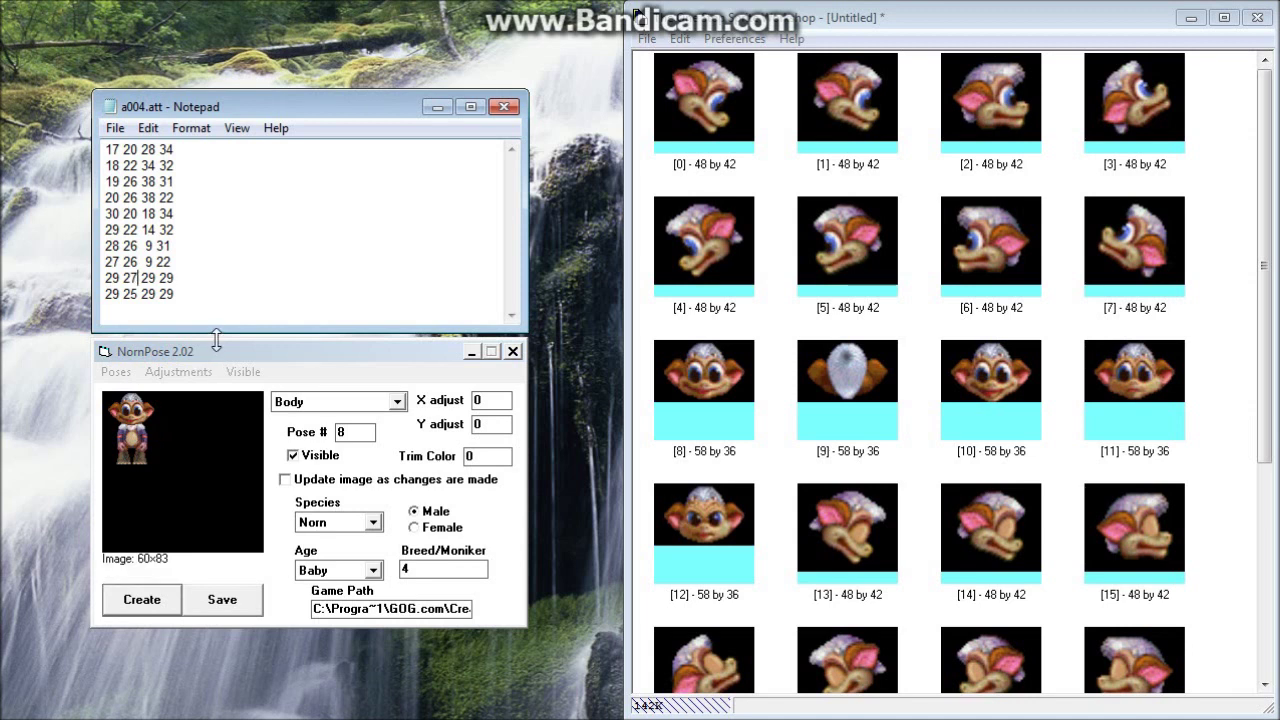
{"action": "left_click", "coordinate": [147, 606]}
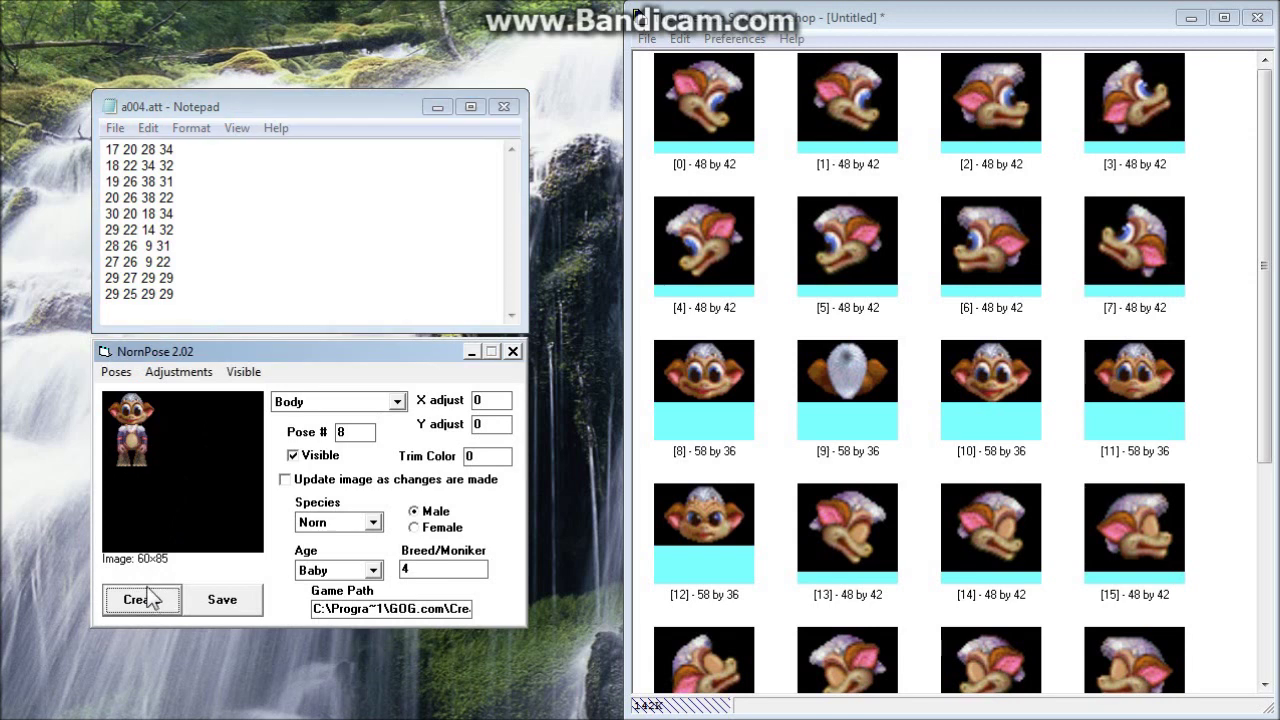
{"action": "key", "text": "alt+Tab"}
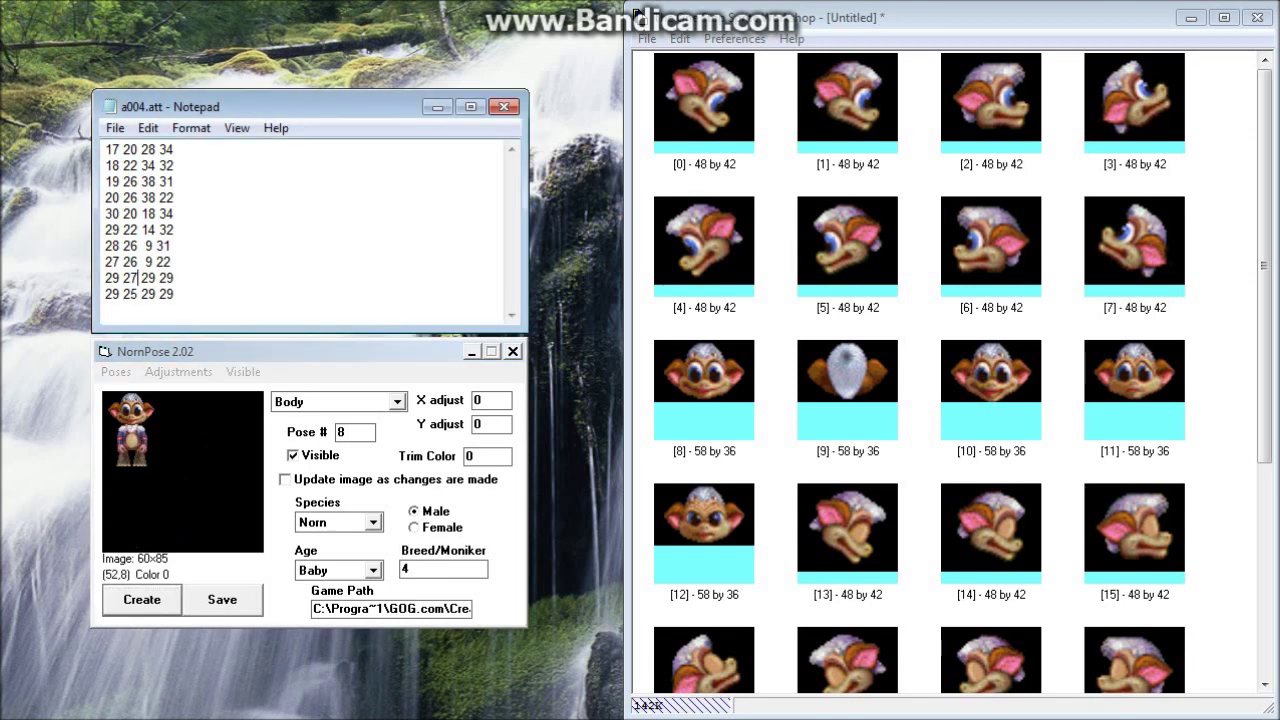
{"action": "key", "text": "BackSpace"}
{"action": "type", "text": "5"}
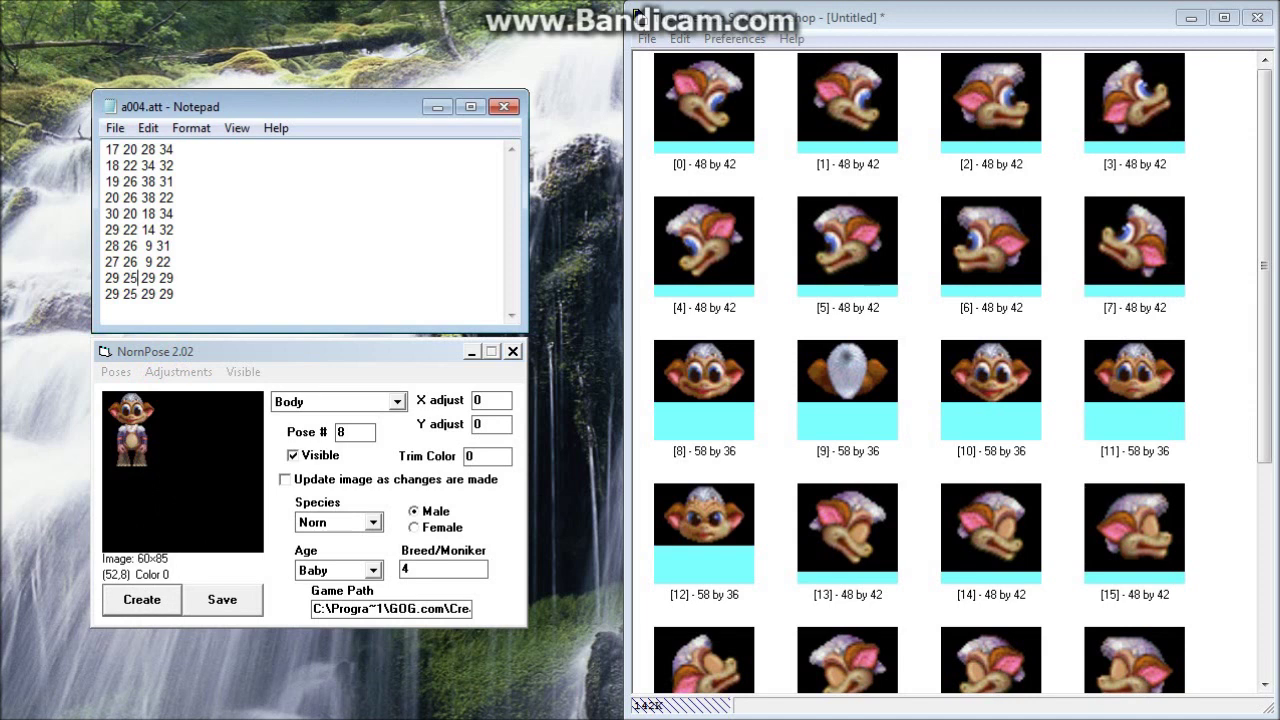
{"action": "left_click", "coordinate": [139, 606]}
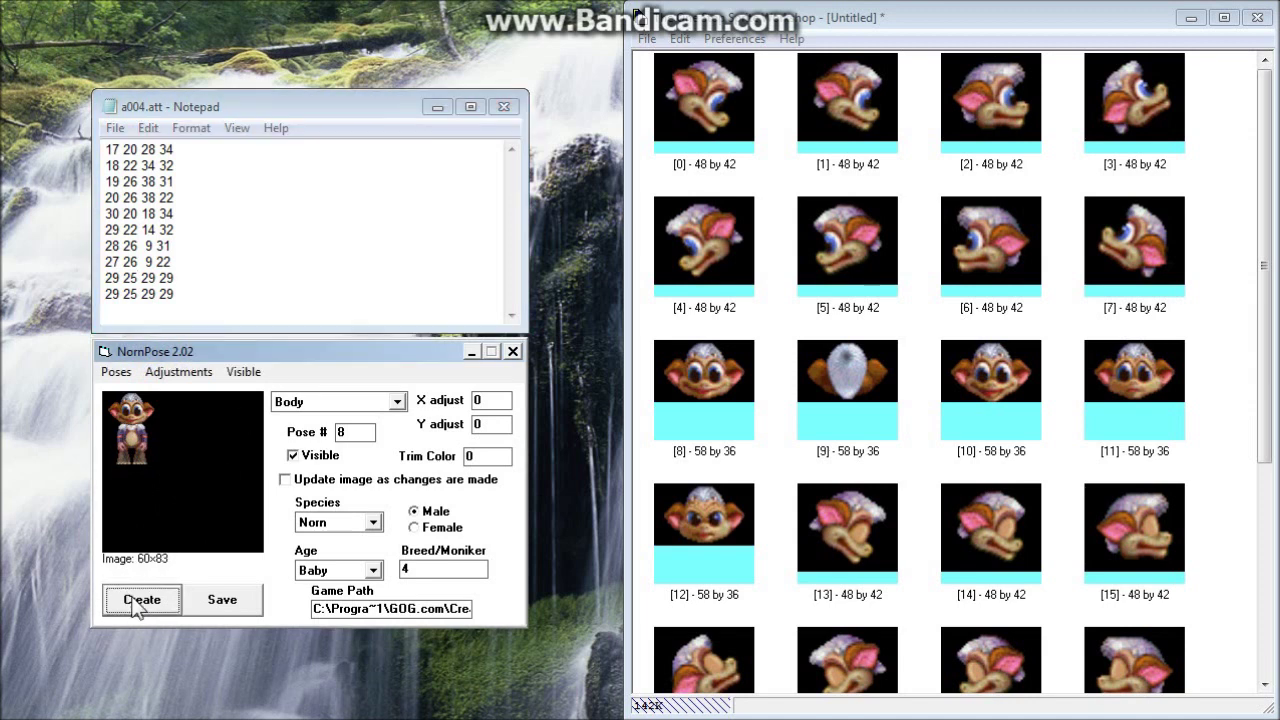
{"action": "left_click", "coordinate": [178, 371]}
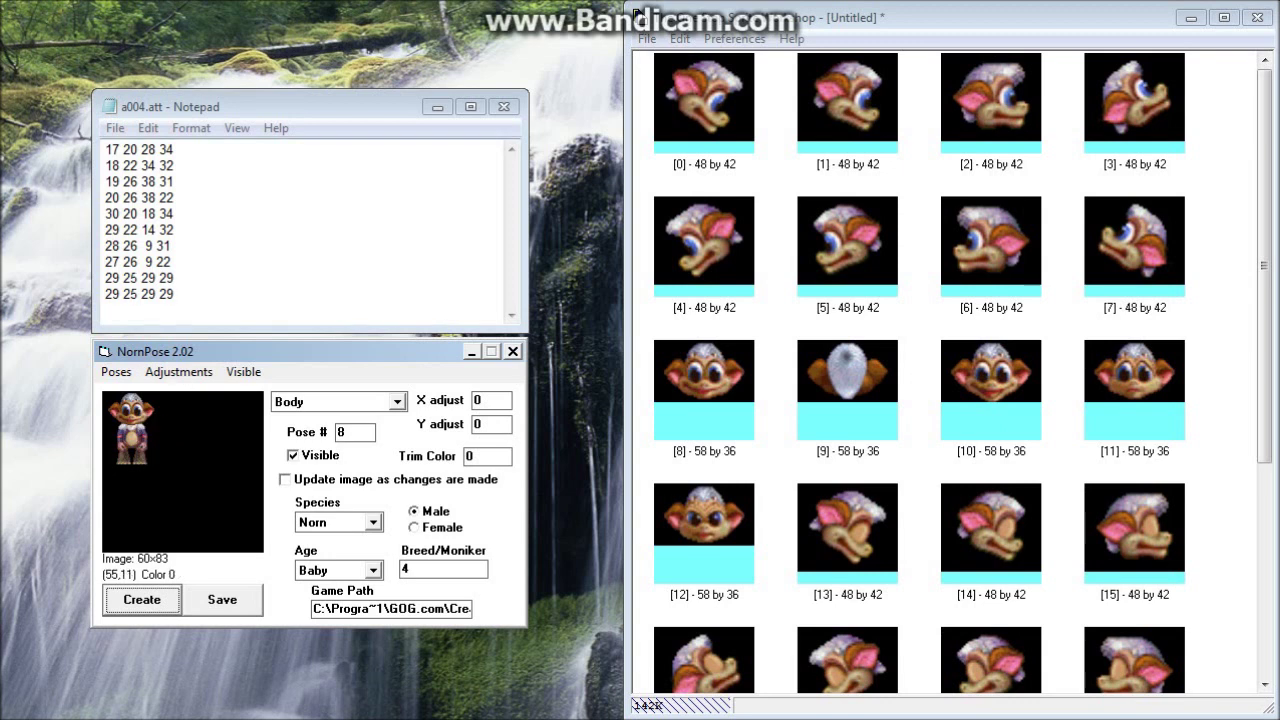
{"action": "left_click", "coordinate": [137, 277]}
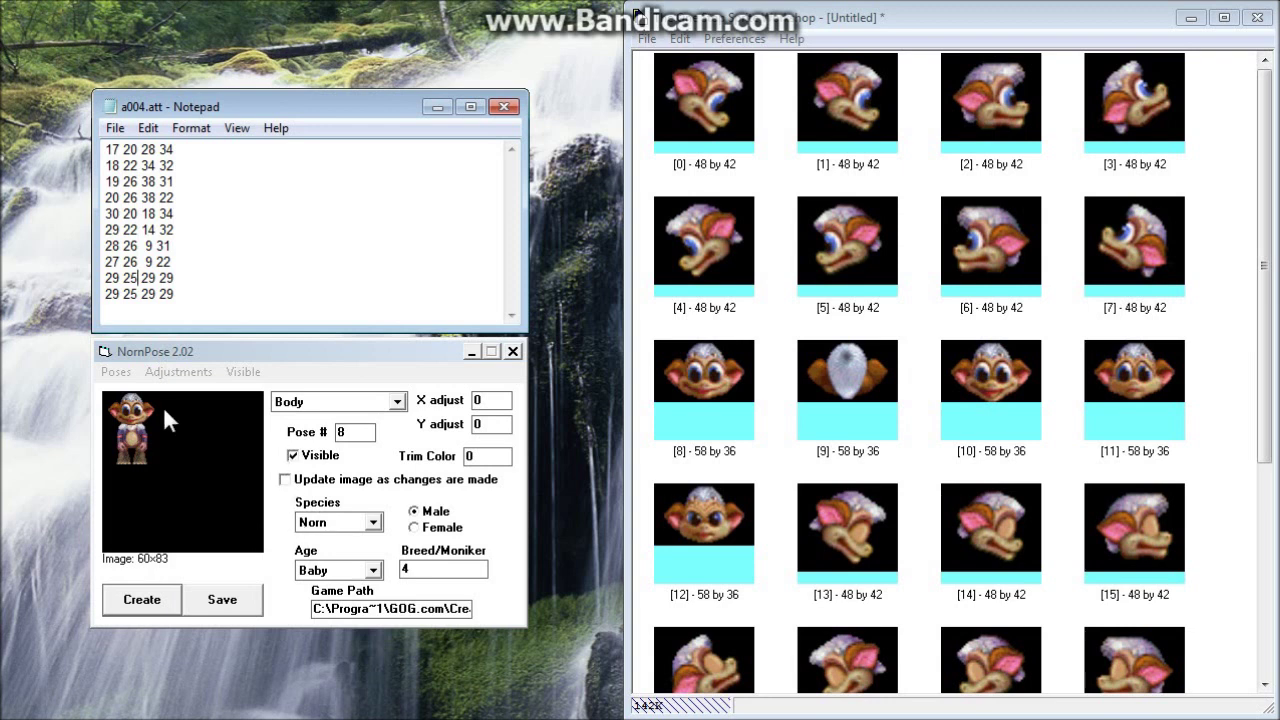
{"action": "left_click", "coordinate": [305, 459]}
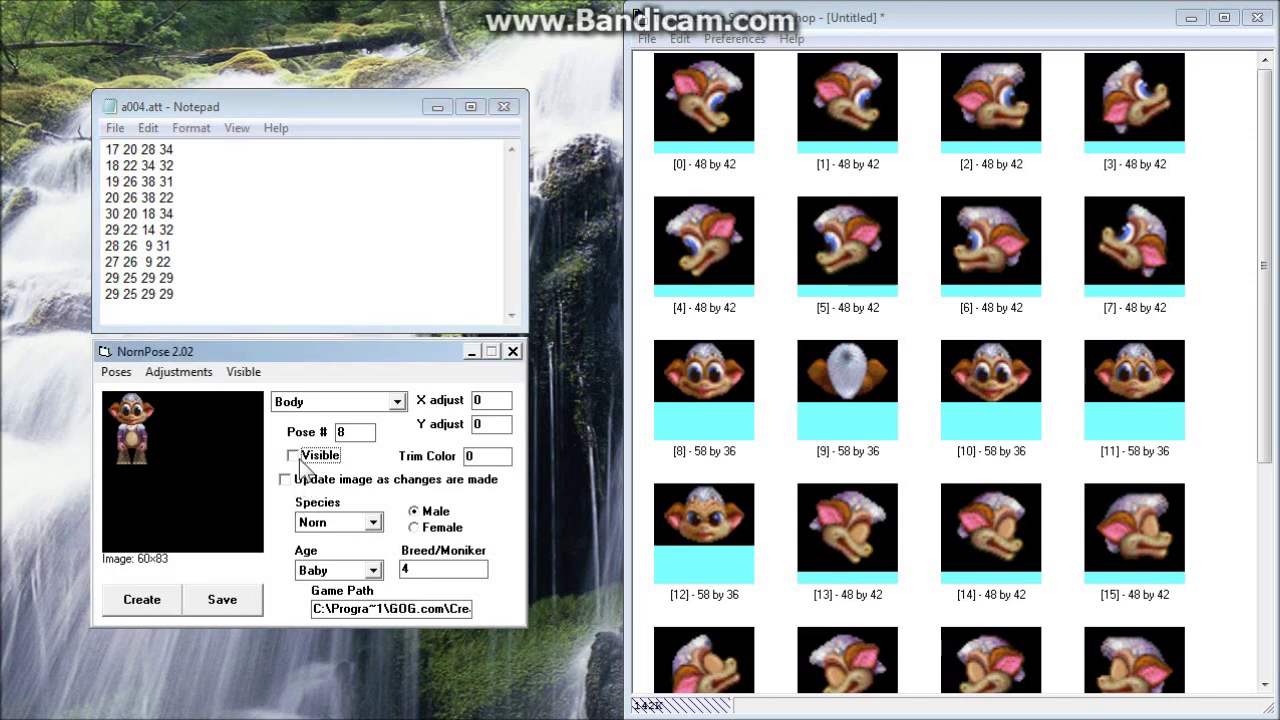
{"action": "left_click", "coordinate": [148, 600]}
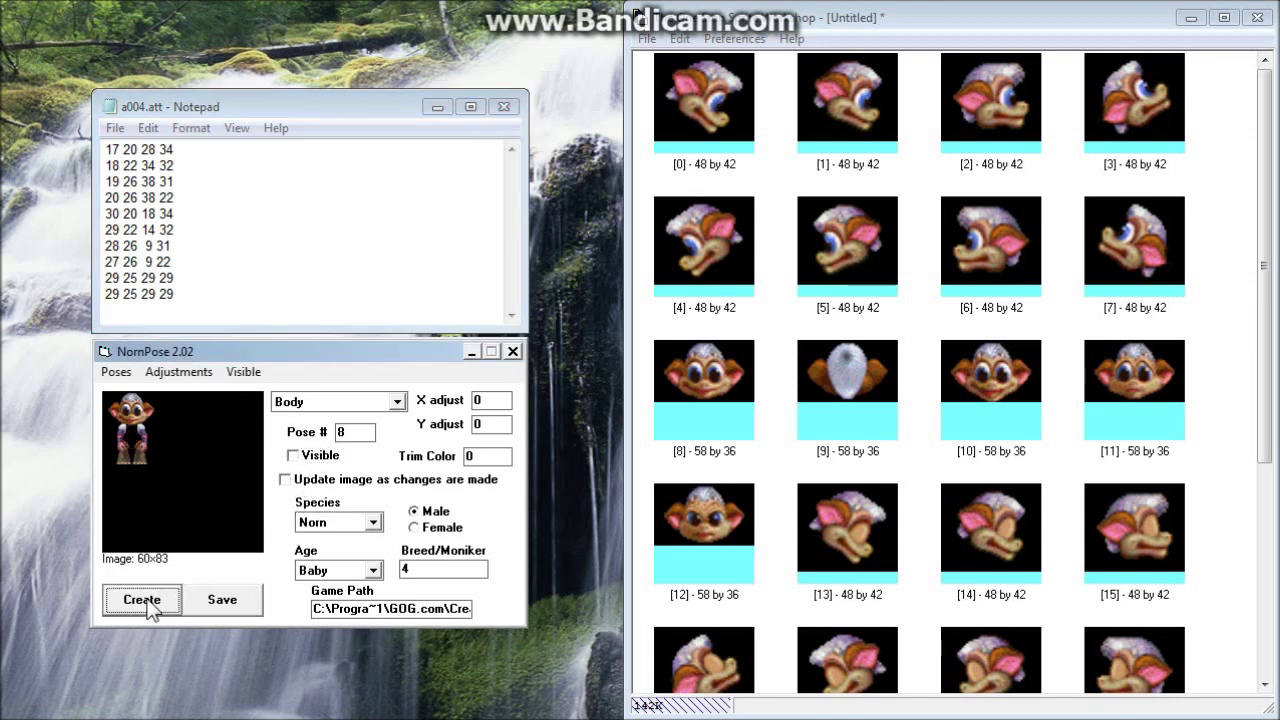
{"action": "left_click", "coordinate": [305, 458]}
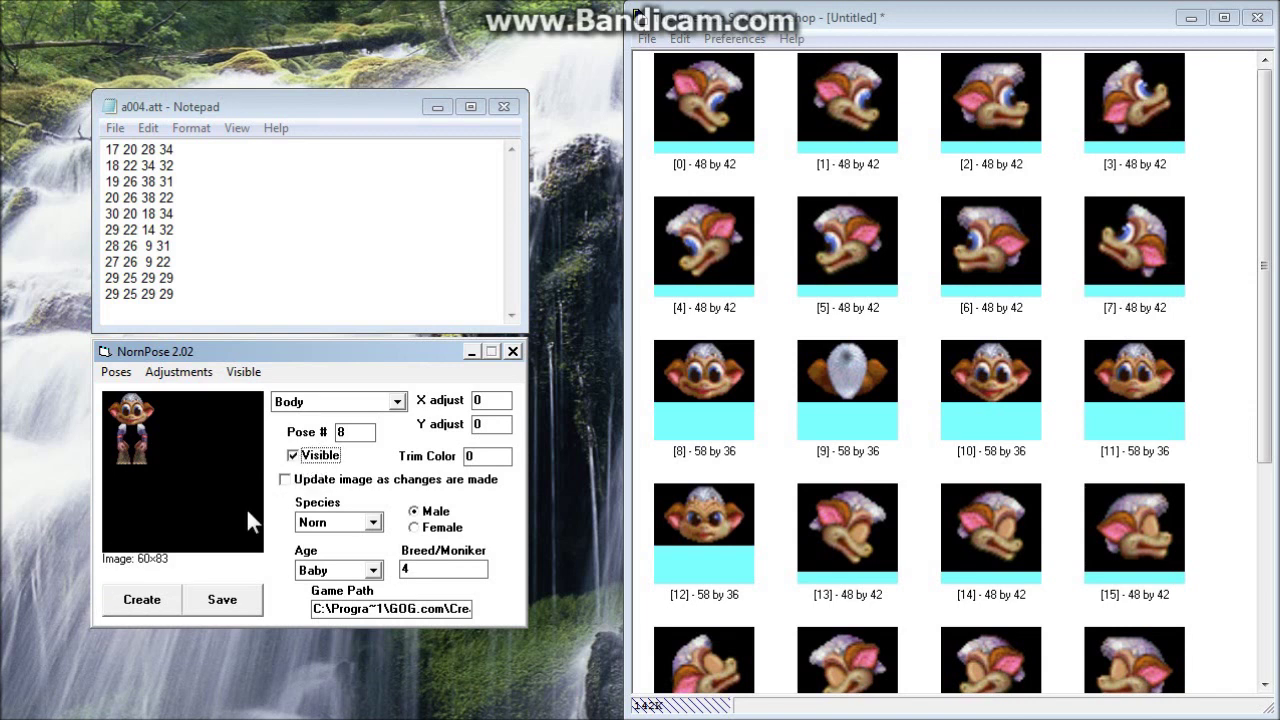
{"action": "left_click", "coordinate": [145, 604]}
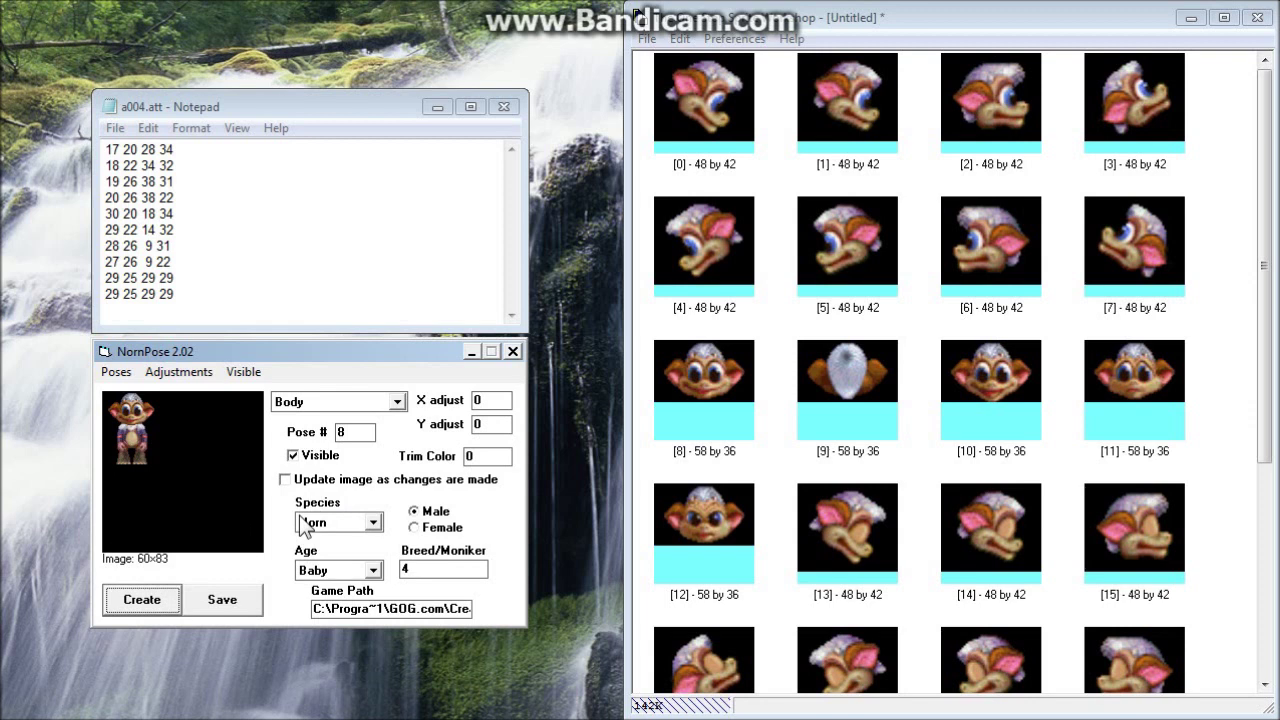